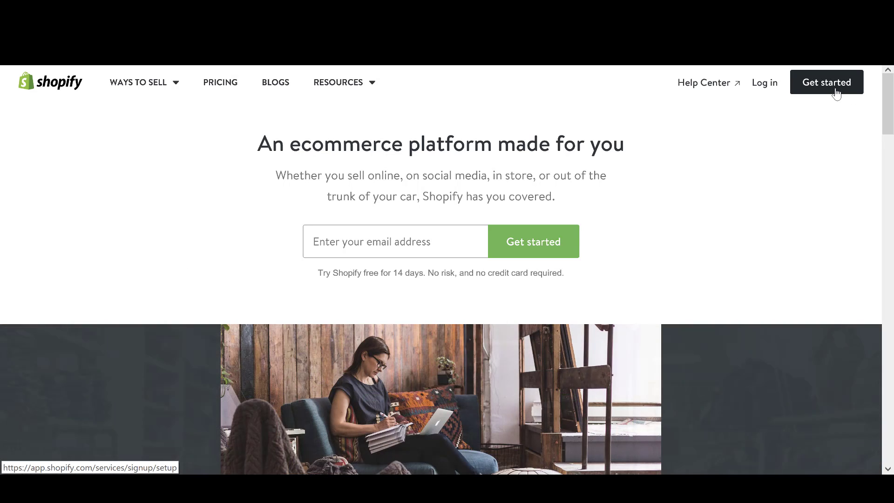
Start the free-trial sign-up with an email, password and store name, then create the store.
left_click(836, 93)
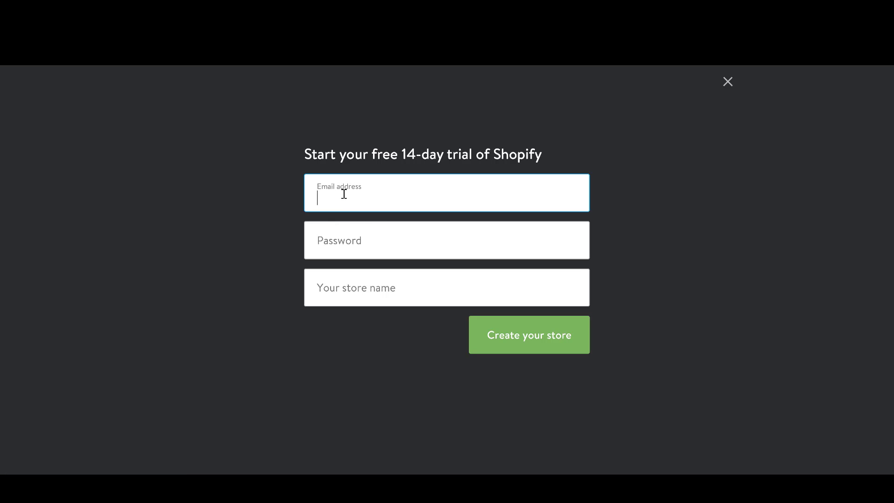
left_click(349, 242)
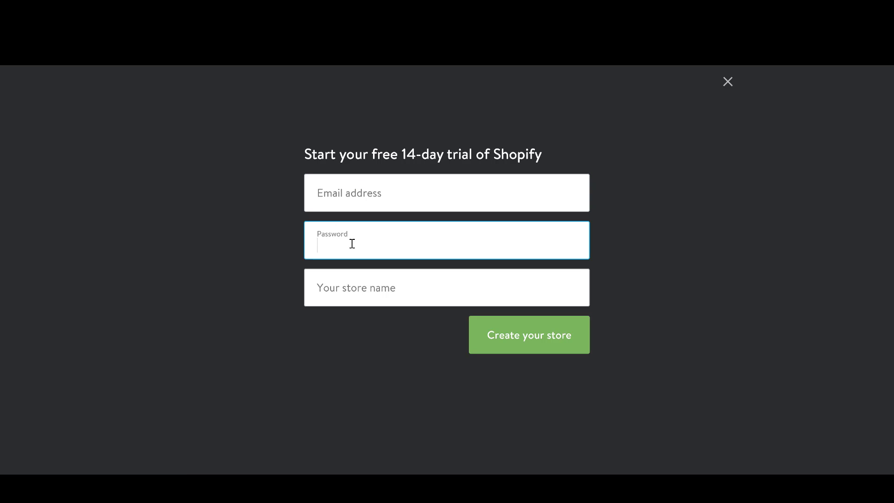
left_click(359, 288)
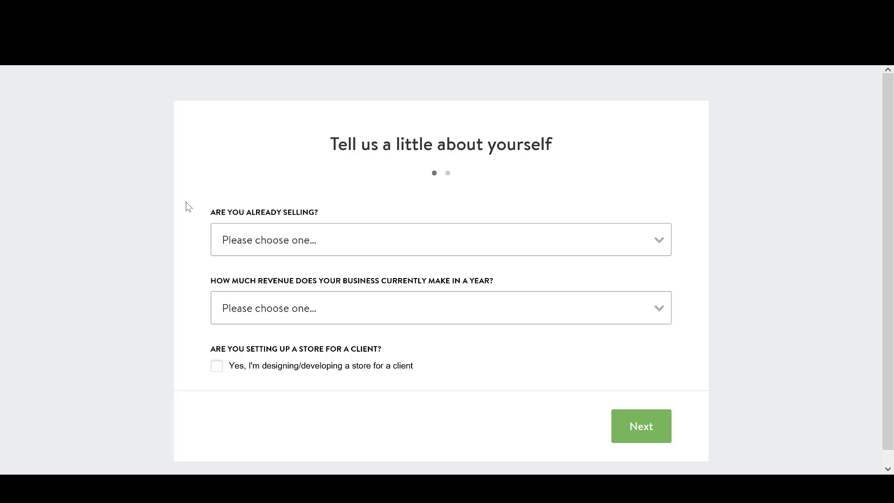
Answer 'I'm not selling products yet', 'still brainstorming ideas' and '$0' revenue, then go Next.
left_click(247, 238)
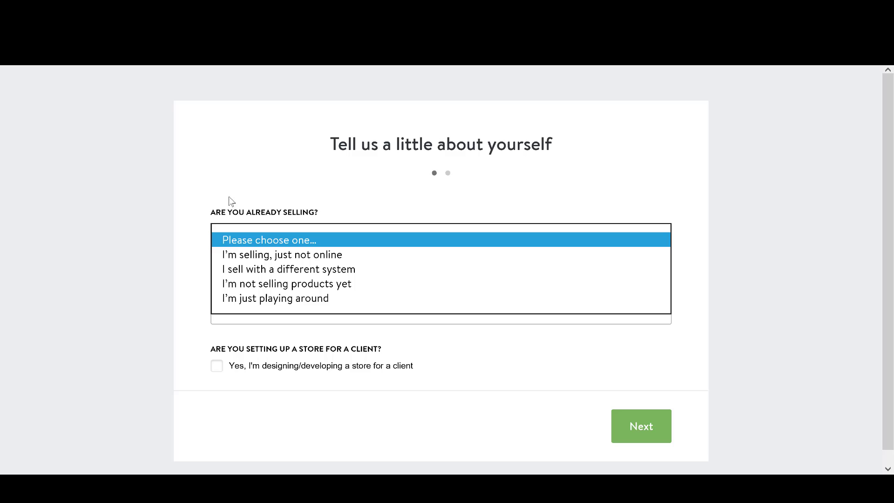
left_click(271, 285)
scroll(218, 293, "down", 2)
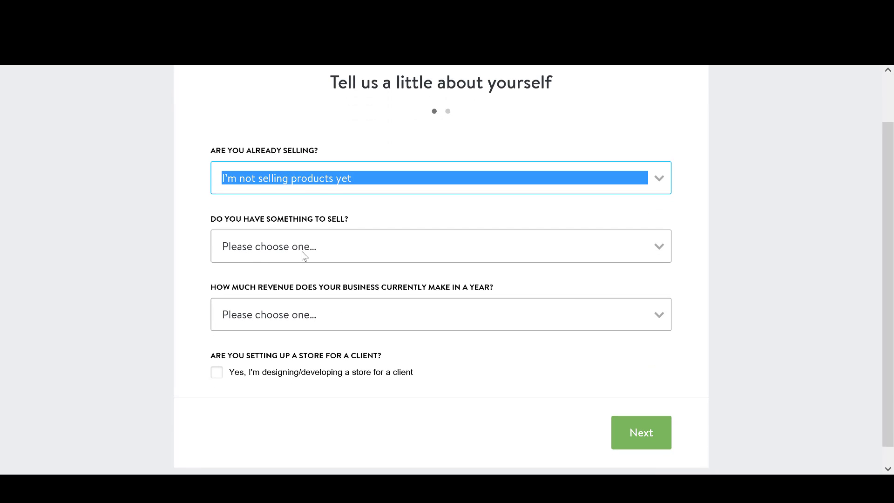
left_click(303, 255)
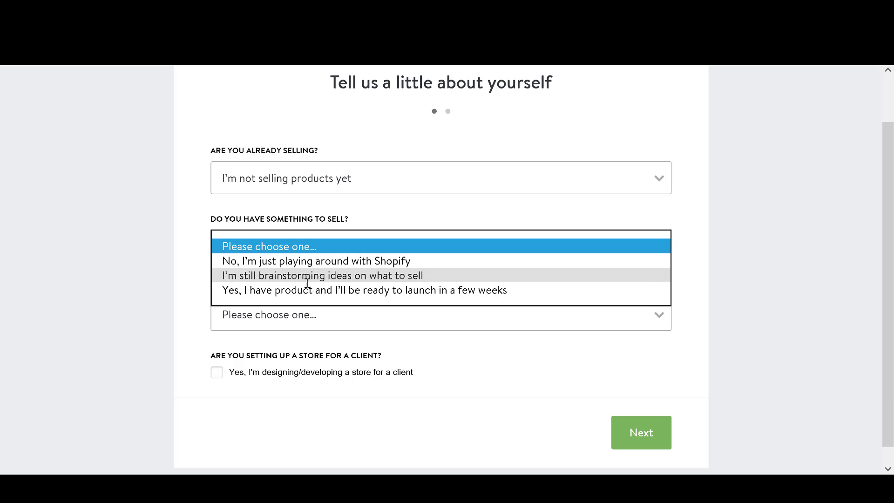
left_click(303, 275)
scroll(210, 261, "down", 1)
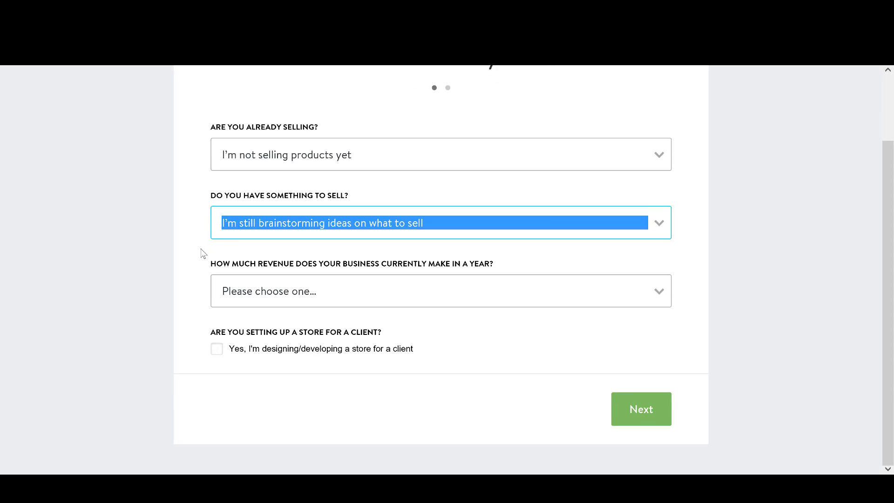
left_click(203, 254)
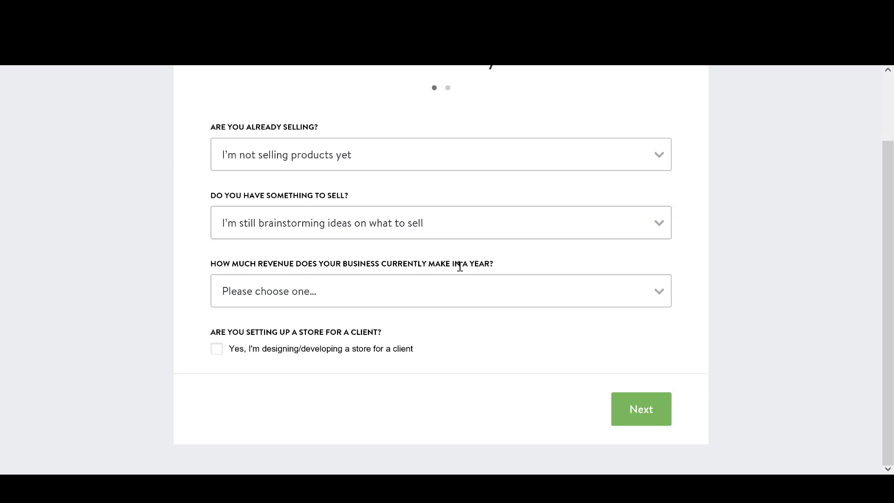
left_click(445, 287)
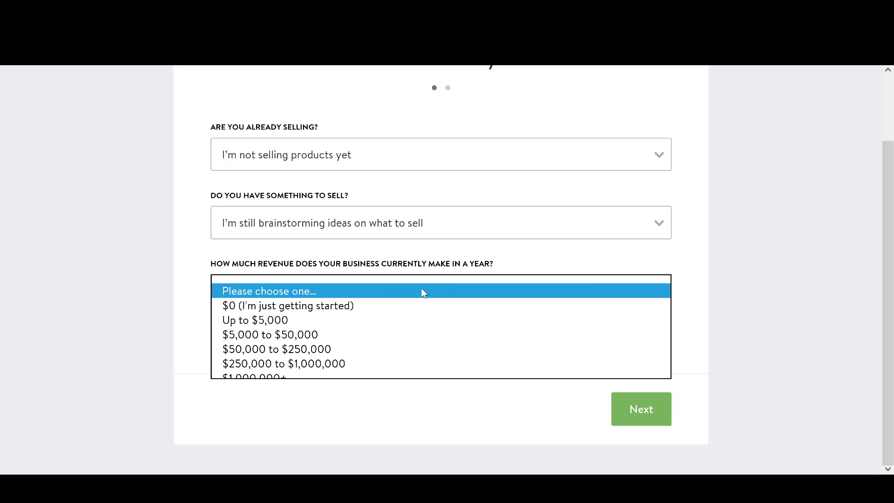
left_click(355, 305)
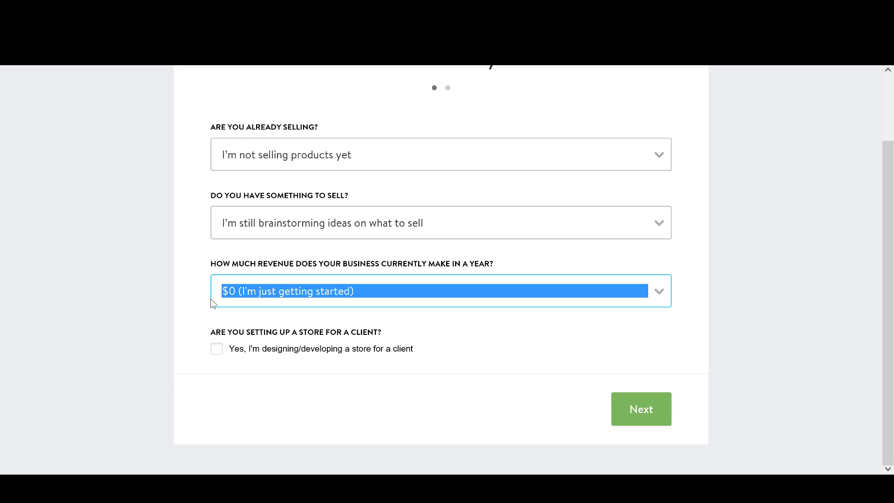
left_click(300, 377)
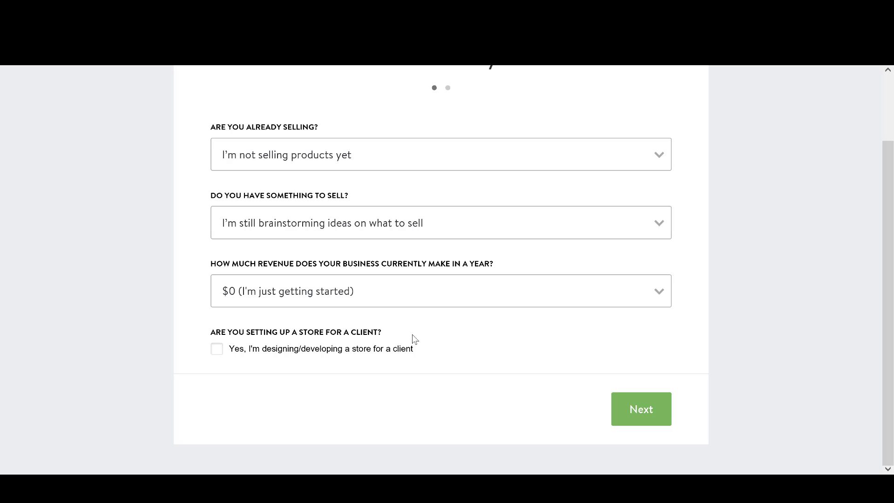
left_click(640, 409)
Fill in the name, address and a ten-digit phone number, then enter the store.
scroll(280, 190, "up", 1)
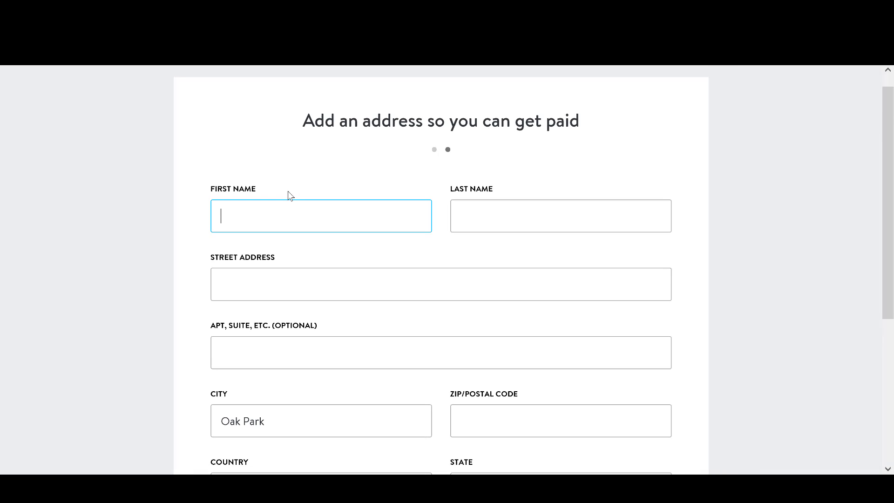
scroll(309, 158, "down", 2)
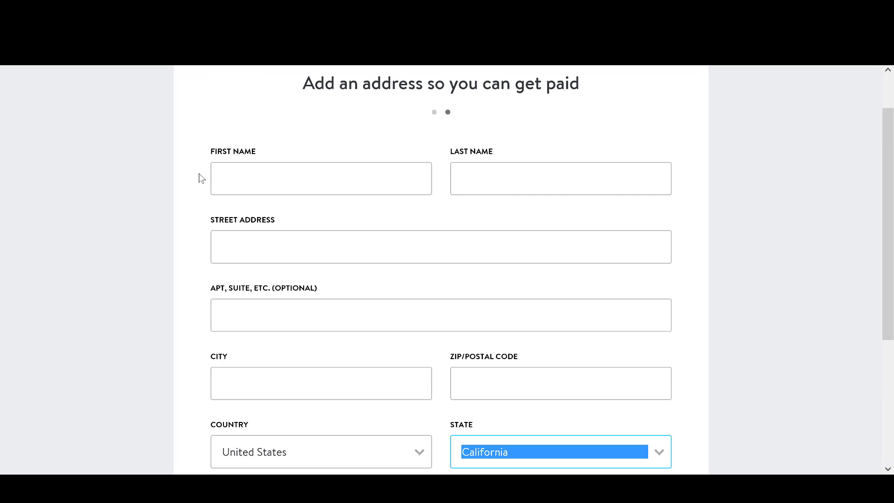
scroll(200, 173, "up", 1)
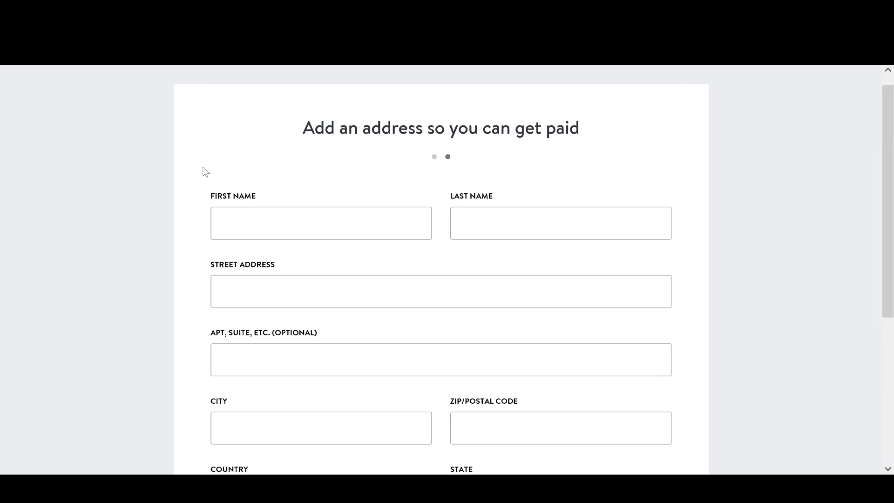
scroll(205, 167, "down", 1)
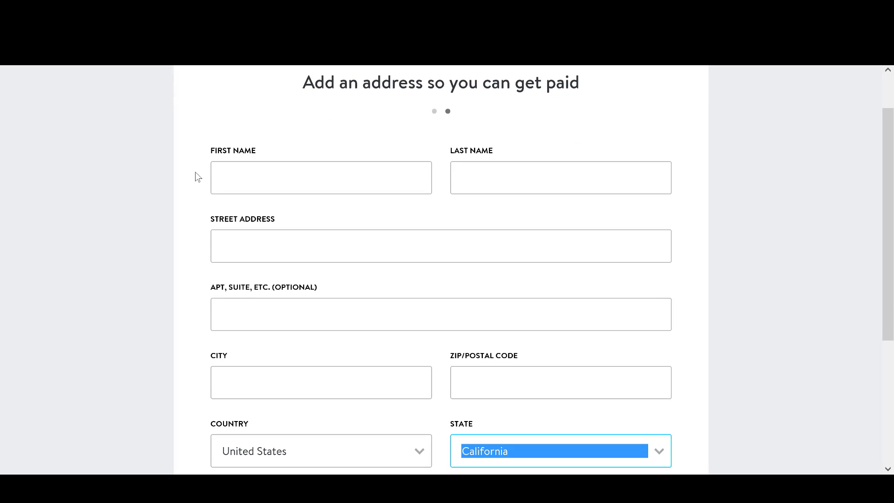
left_click(240, 182)
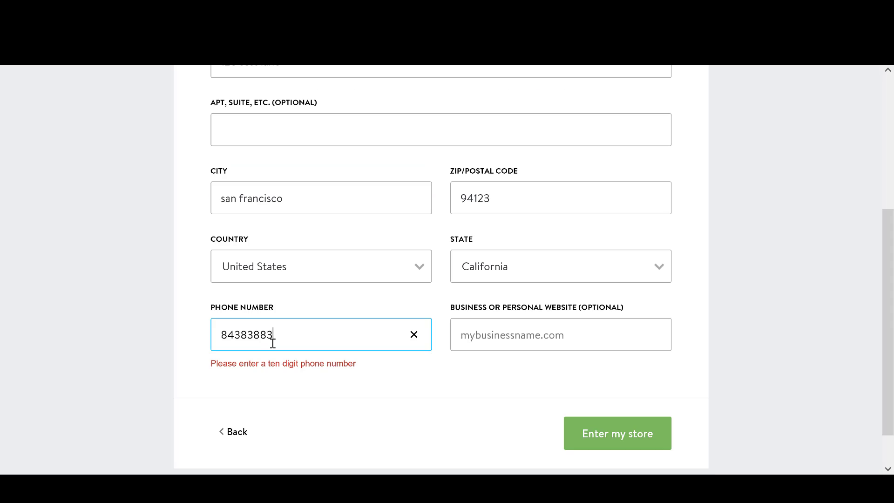
type("83")
key("BackSpace")
key("BackSpace")
key("BackSpace")
key("BackSpace")
key("BackSpace")
key("BackSpace")
type("2344444")
left_click(600, 375)
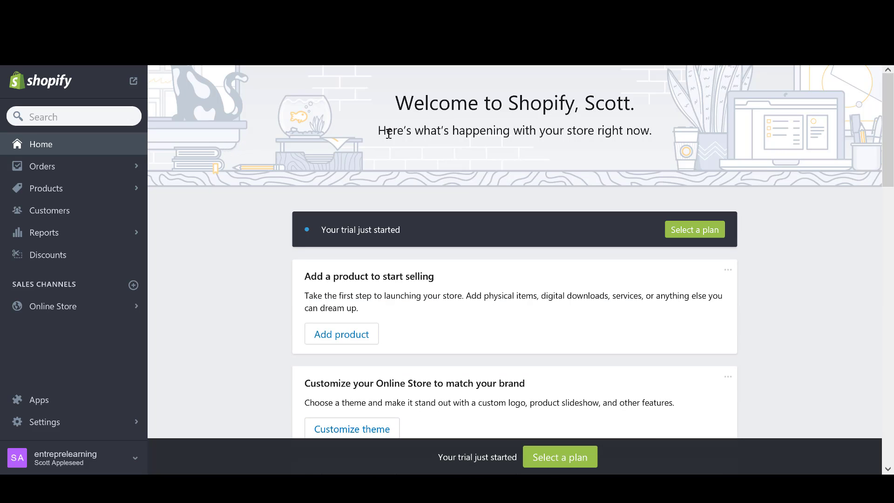
Highlight the welcome, 'Add a product to start selling' and 'Add your own domain' headings on the admin home.
left_click_drag(418, 106, 603, 100)
left_click(401, 169)
left_click_drag(378, 131, 638, 130)
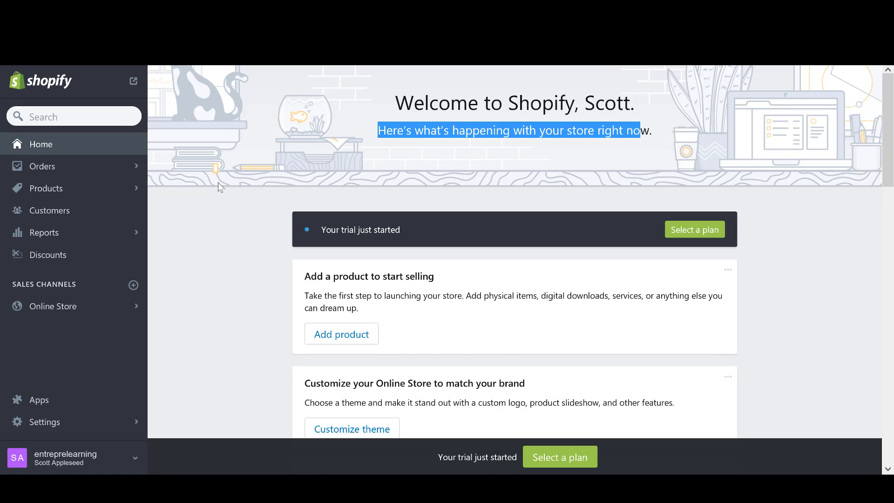
scroll(218, 182, "down", 3)
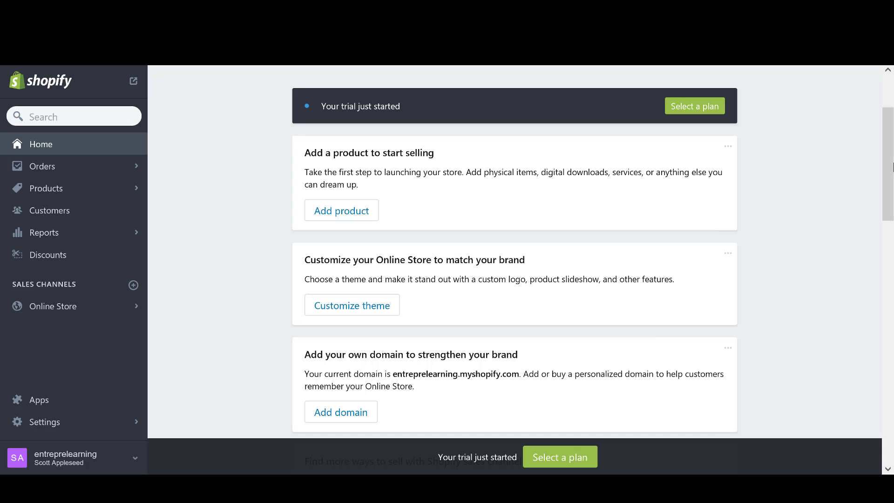
left_click_drag(888, 151, 887, 164)
triple_click(321, 102)
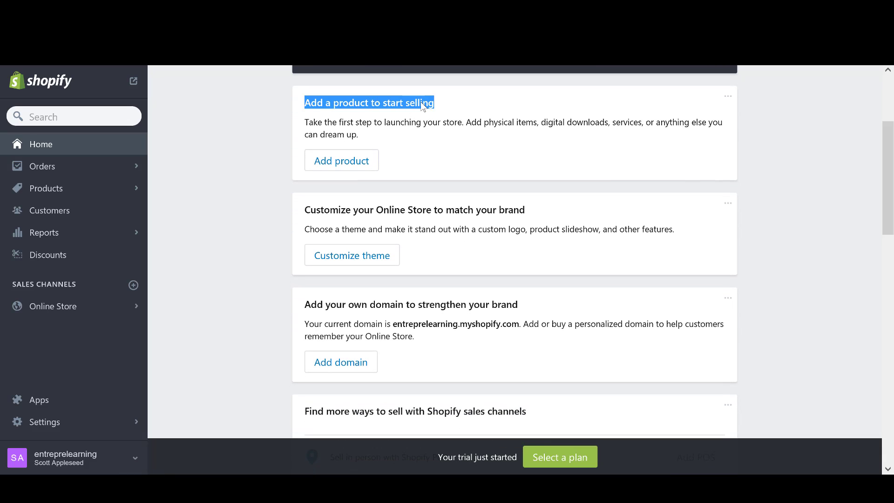
left_click(421, 136)
scroll(423, 138, "down", 2)
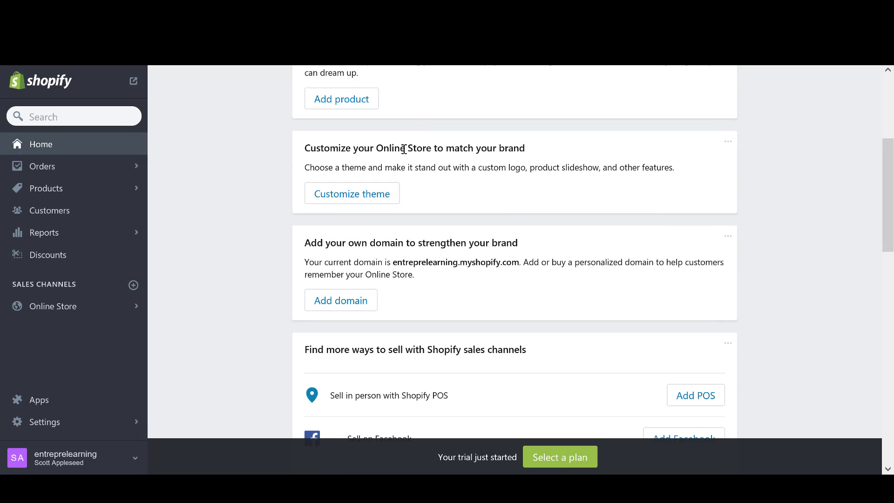
scroll(266, 166, "down", 4)
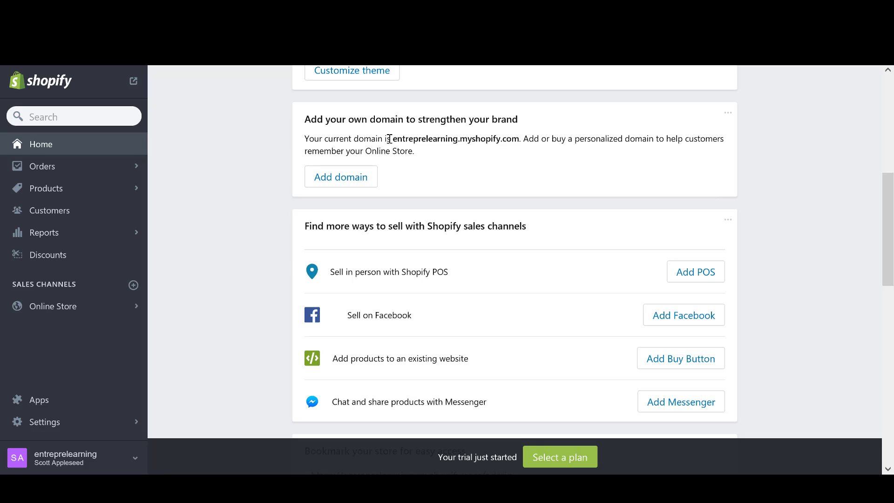
left_click_drag(519, 120, 302, 122)
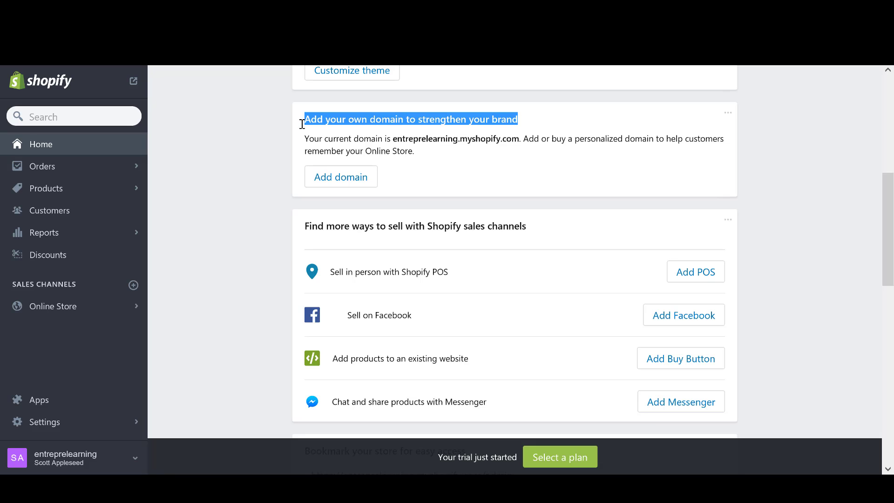
left_click(355, 145)
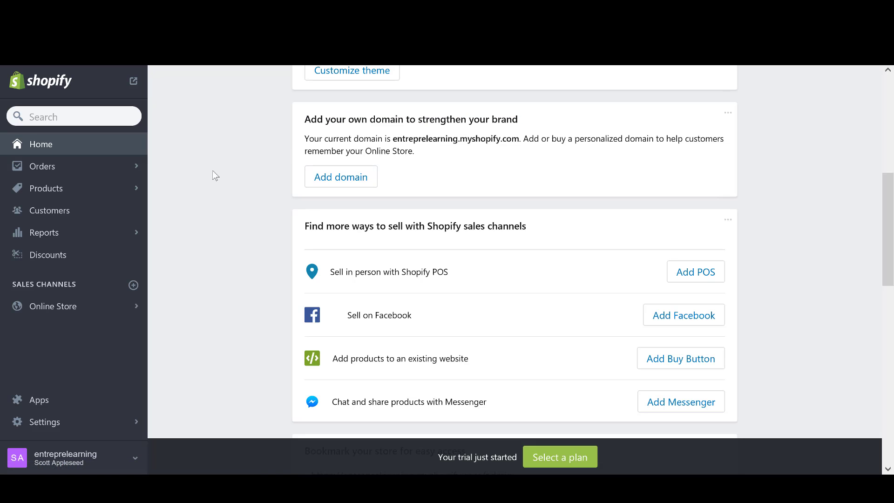
Scroll through the rest of the home page and go to Settings.
scroll(228, 159, "down", 1)
scroll(228, 158, "up", 1)
scroll(244, 156, "down", 1)
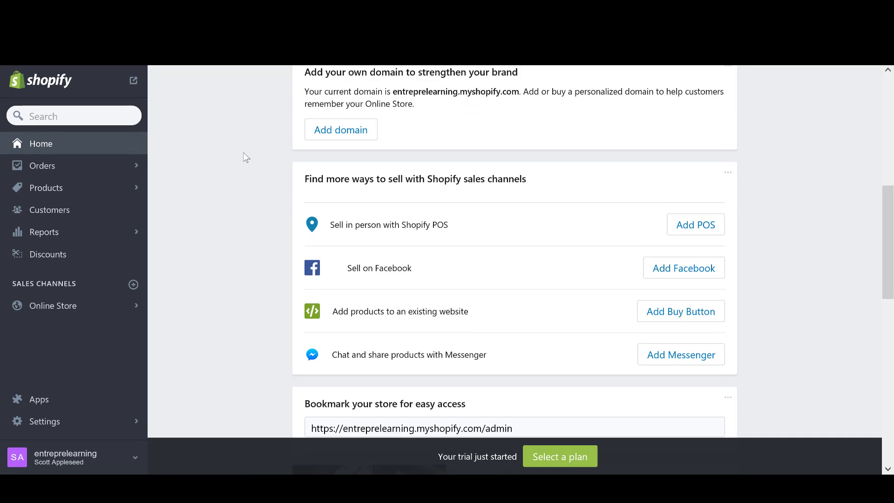
scroll(240, 137, "down", 1)
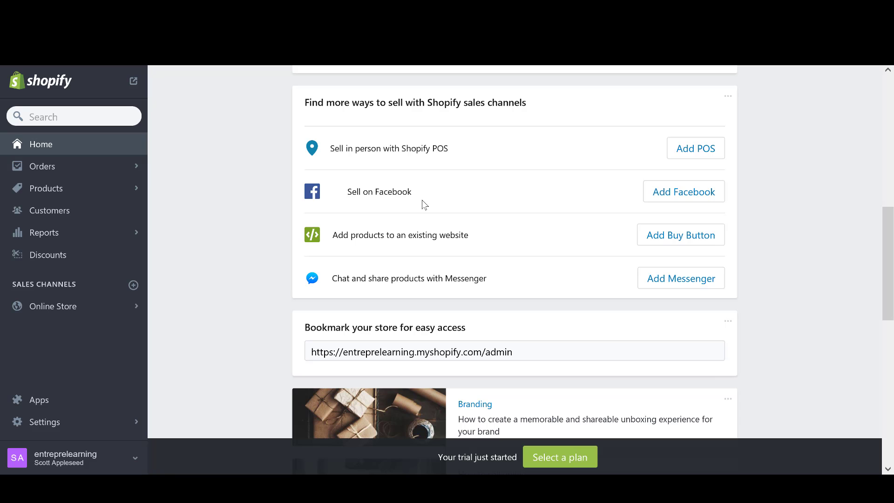
scroll(410, 204, "down", 1)
scroll(256, 127, "down", 8)
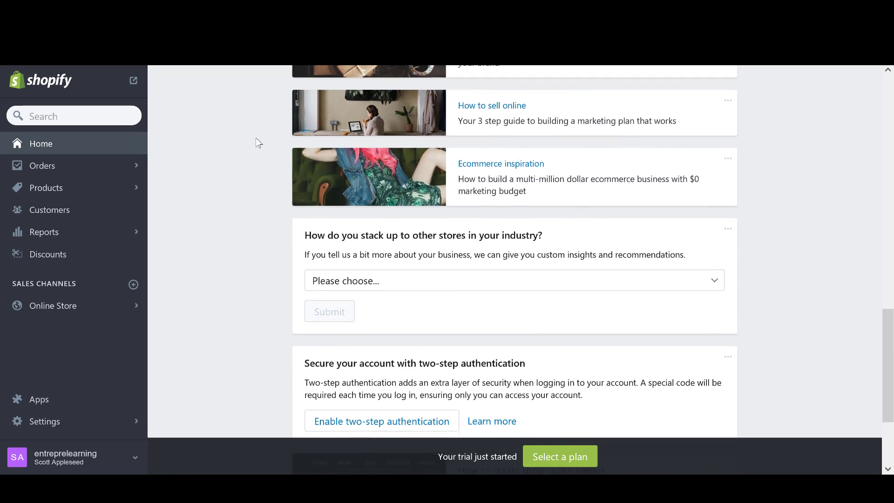
scroll(259, 172, "up", 10)
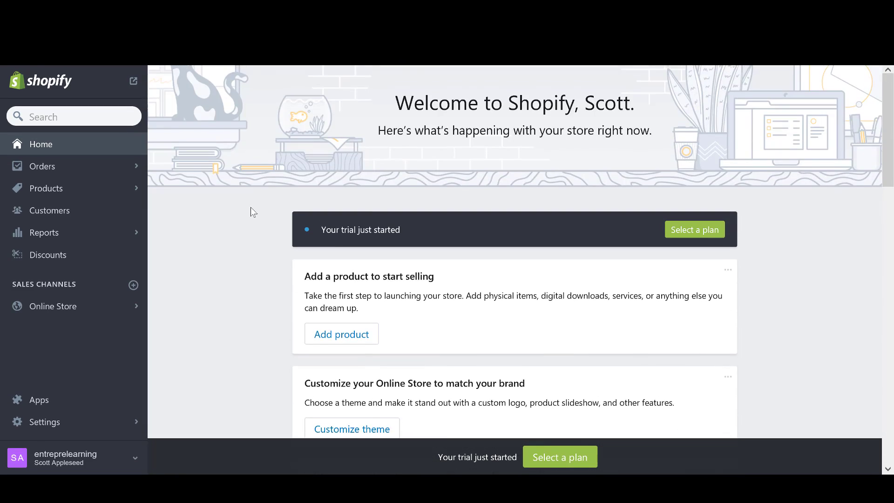
scroll(254, 202, "down", 2)
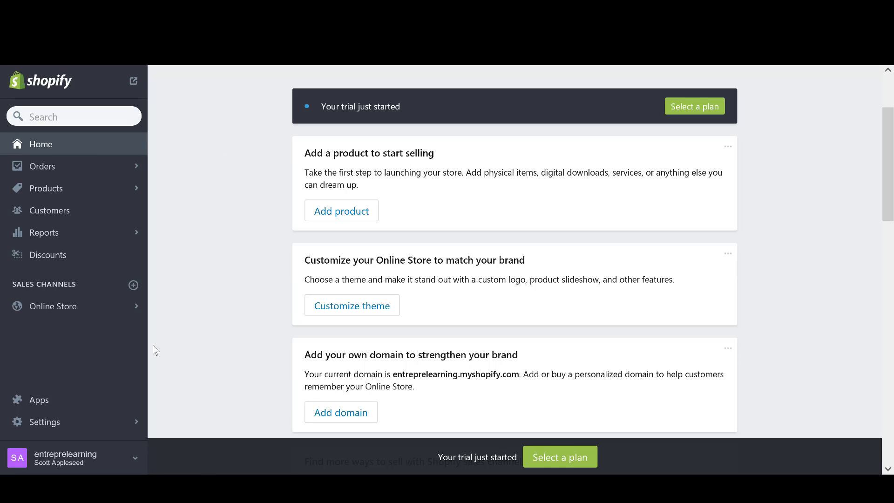
left_click(75, 422)
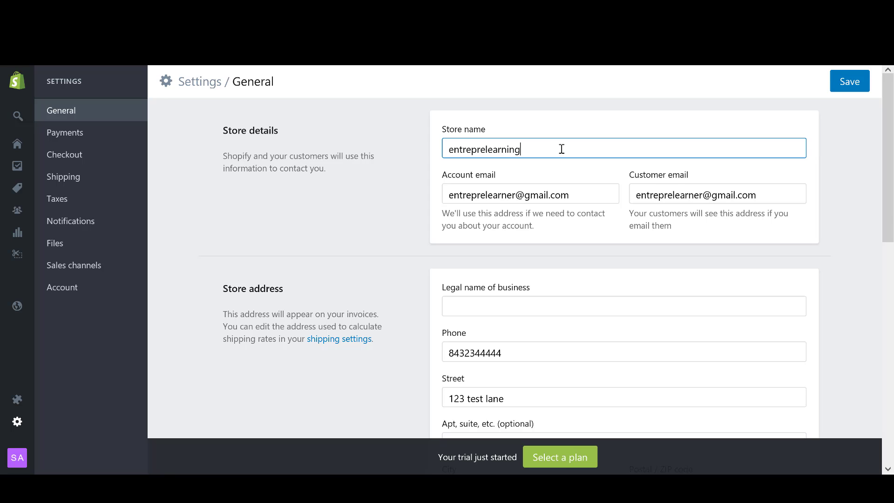
Point out the store name and the account and customer email fields in Store details.
left_click_drag(560, 148, 412, 145)
left_click(385, 207)
scroll(353, 203, "down", 2)
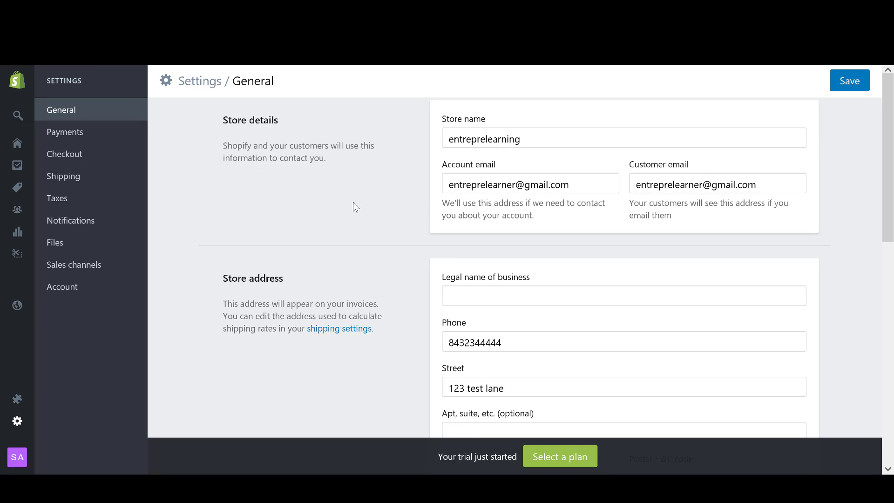
scroll(567, 190, "up", 2)
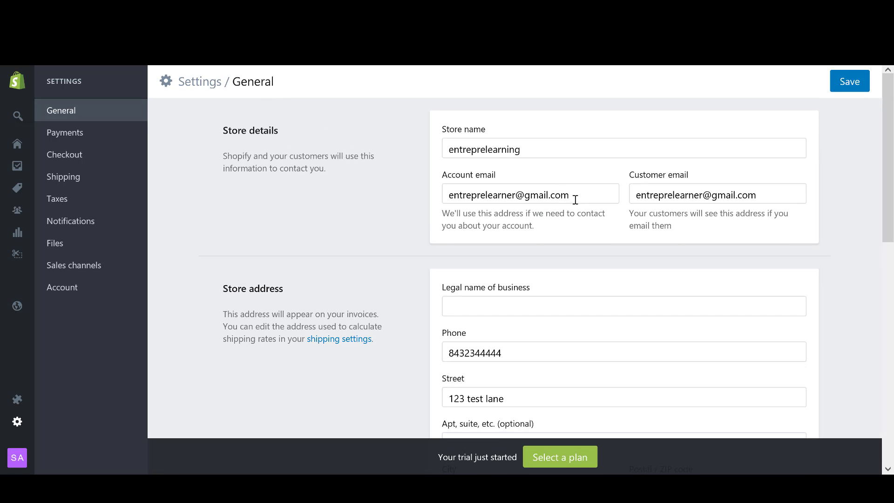
left_click(525, 195)
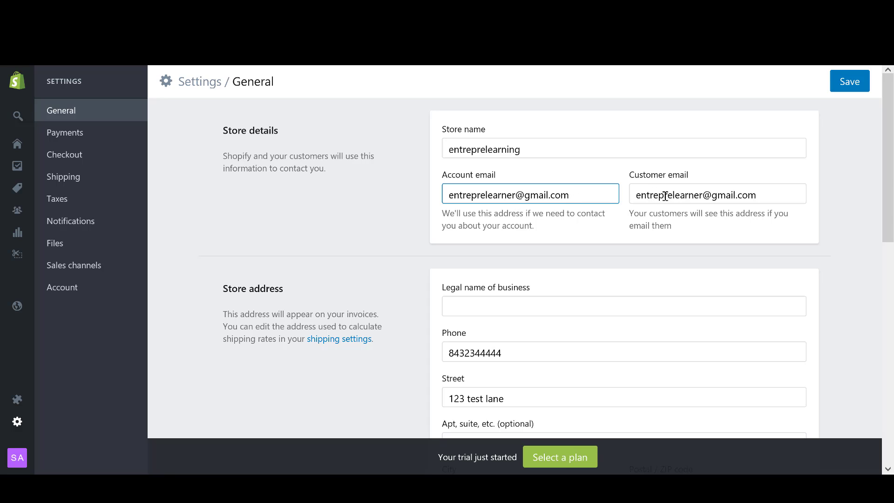
left_click(657, 196)
left_click(588, 196)
triple_click(548, 195)
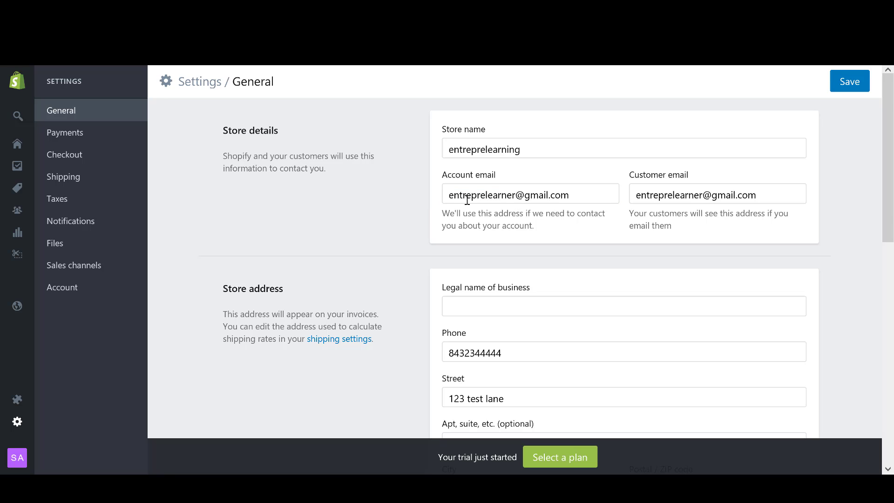
left_click(654, 195)
double_click(665, 195)
left_click_drag(665, 201, 728, 204)
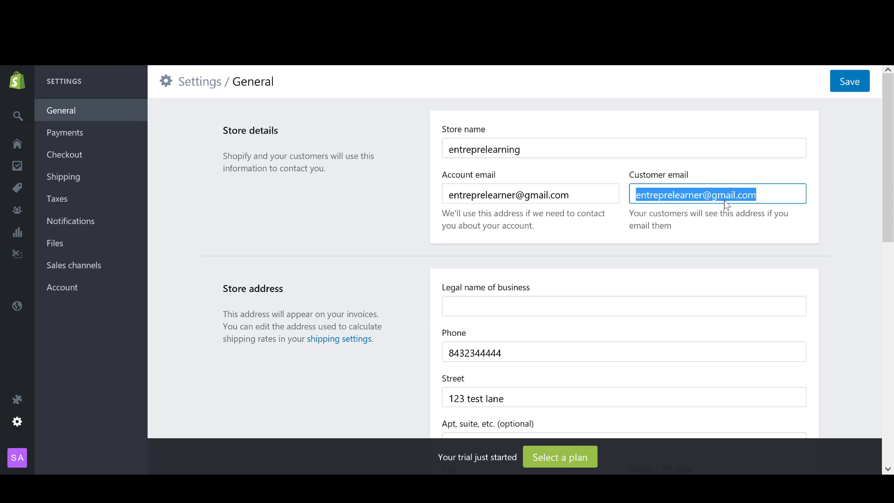
left_click(728, 203)
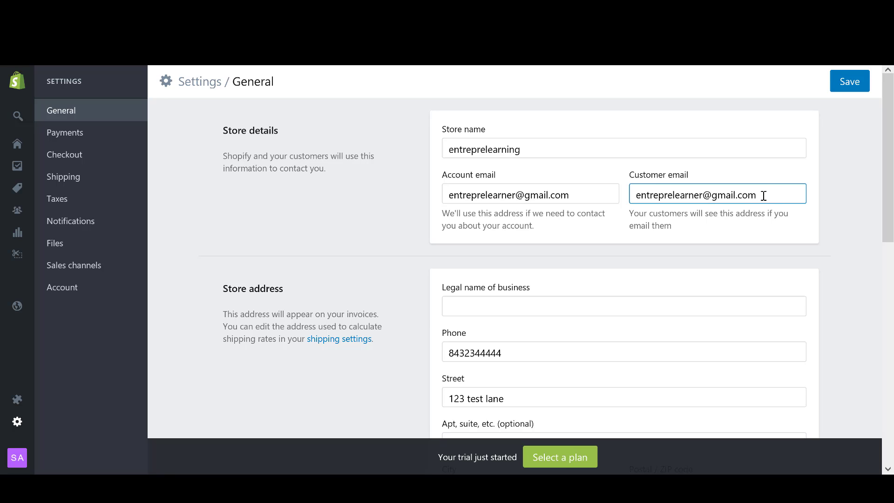
Select the customer and account email addresses again to compare them.
left_click_drag(764, 195, 636, 195)
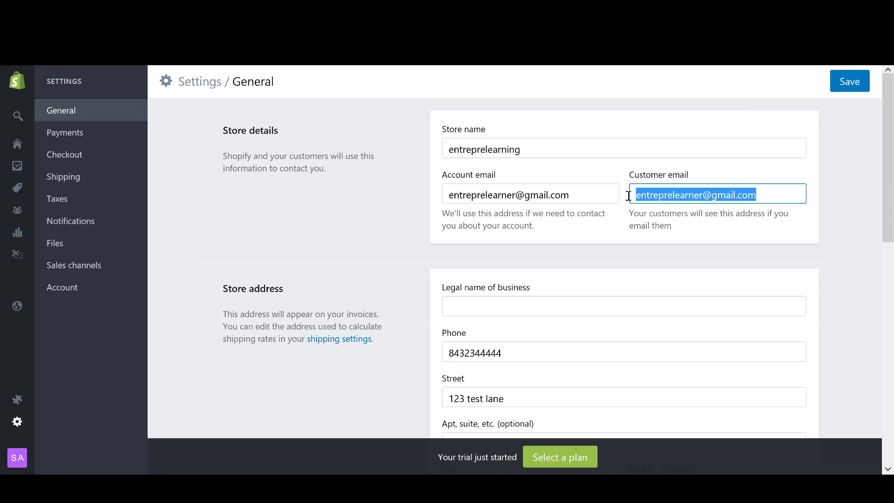
left_click_drag(764, 196, 636, 195)
left_click(771, 198)
left_click_drag(769, 195, 640, 186)
left_click(817, 182)
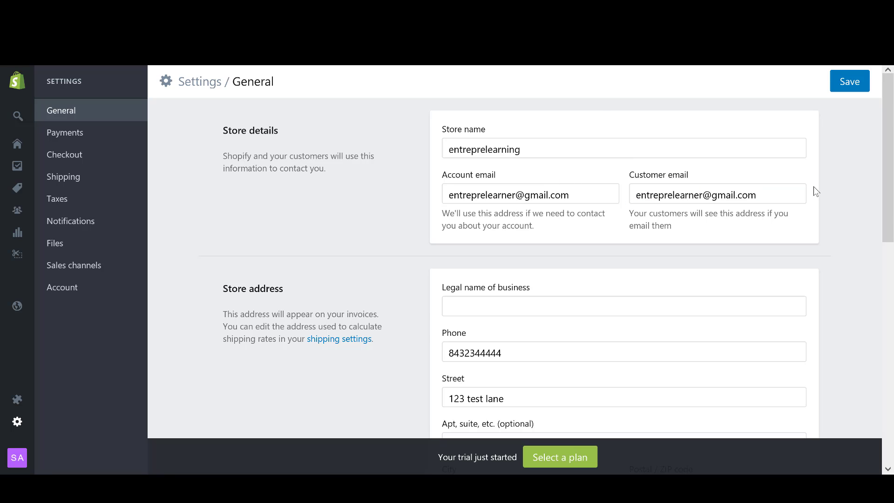
left_click_drag(770, 195, 441, 192)
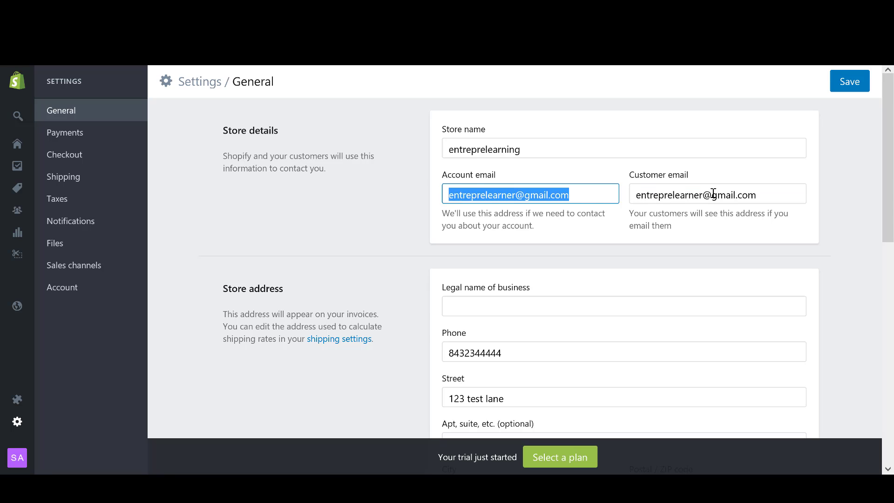
left_click(403, 238)
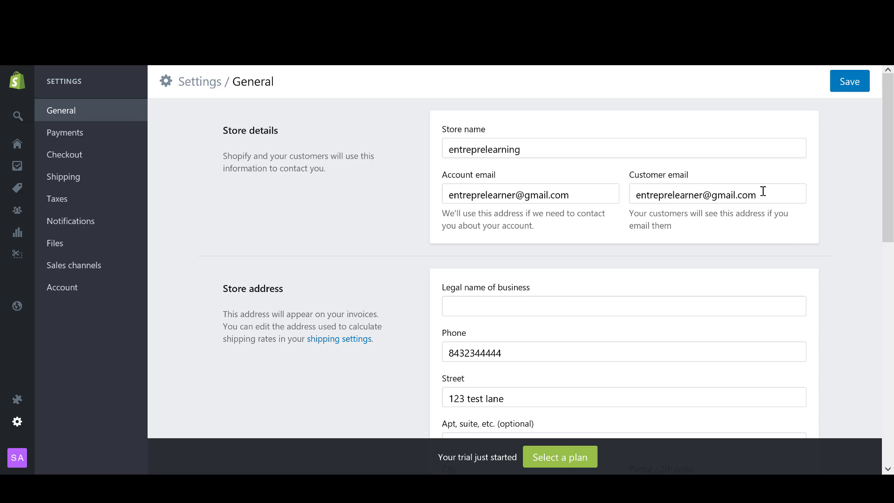
left_click_drag(763, 195, 639, 196)
left_click(658, 224)
Keep the Imperial unit system, set the default weight unit to Ounce (oz), and save.
scroll(382, 168, "down", 3)
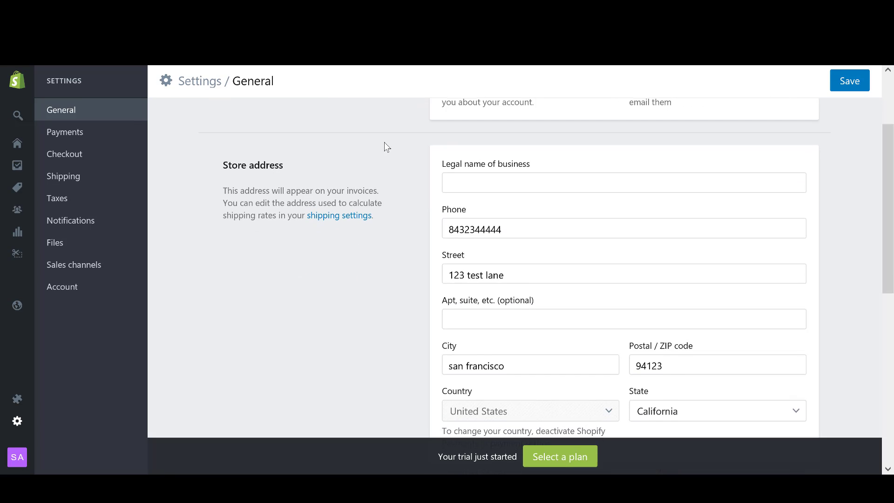
scroll(385, 154, "down", 2)
scroll(390, 152, "up", 2)
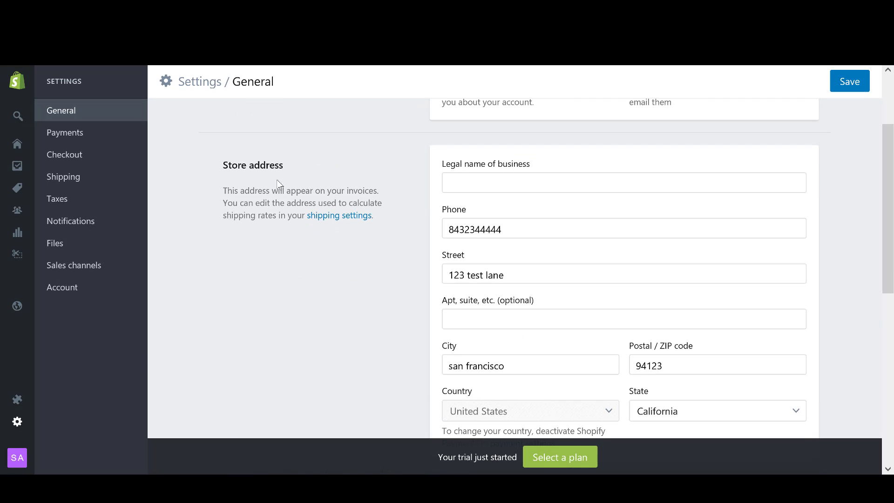
left_click(424, 169)
scroll(425, 172, "down", 2)
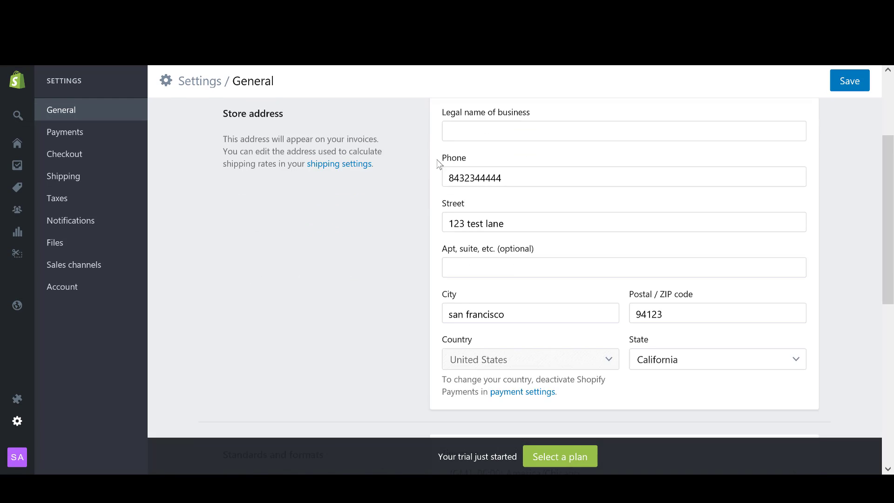
scroll(425, 172, "up", 2)
scroll(419, 164, "down", 2)
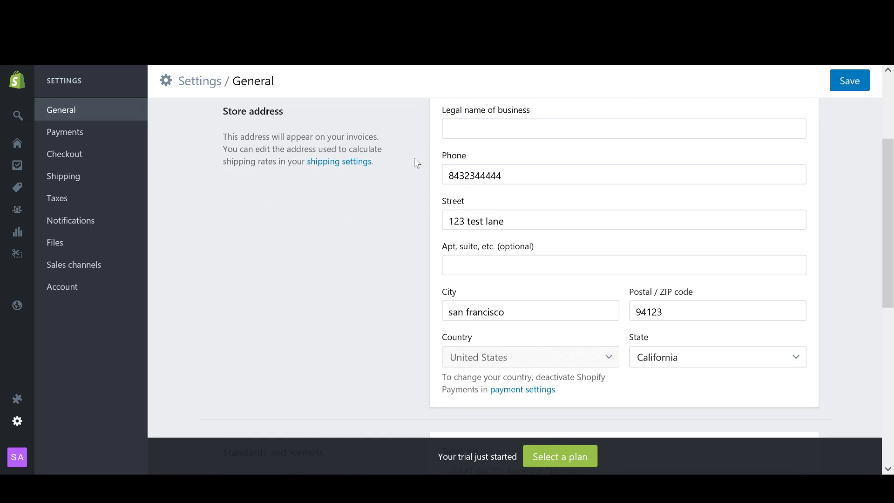
scroll(416, 182, "up", 2)
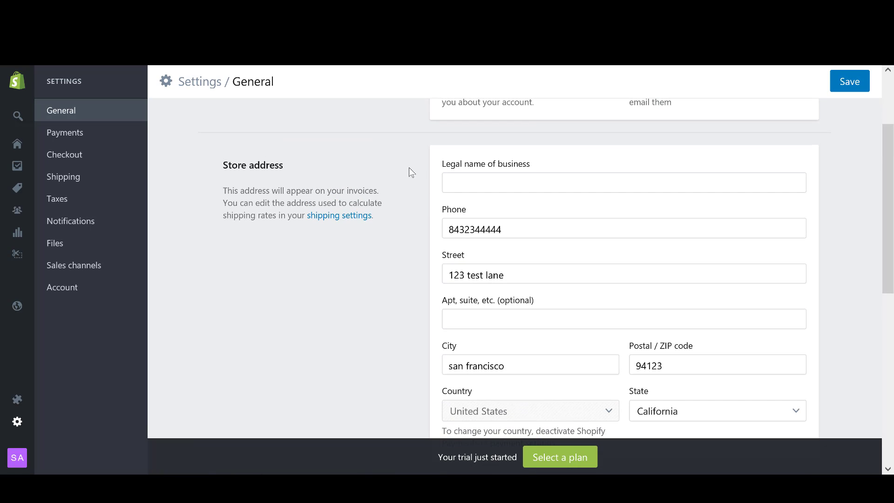
scroll(409, 168, "down", 2)
scroll(408, 171, "up", 2)
scroll(408, 170, "down", 2)
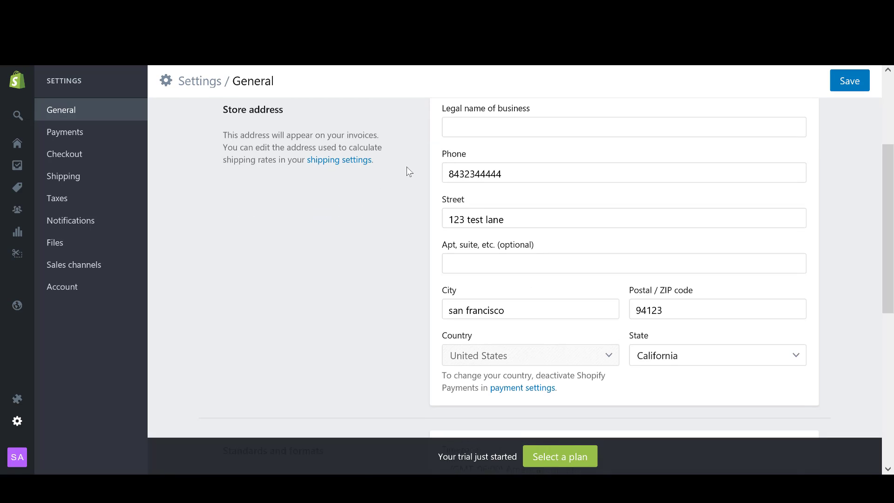
scroll(412, 150, "down", 2)
scroll(410, 146, "down", 8)
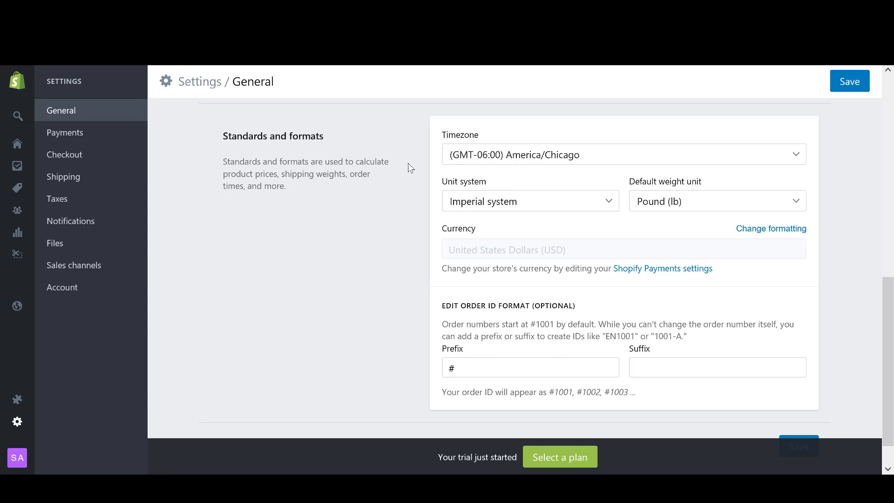
scroll(410, 166, "down", 1)
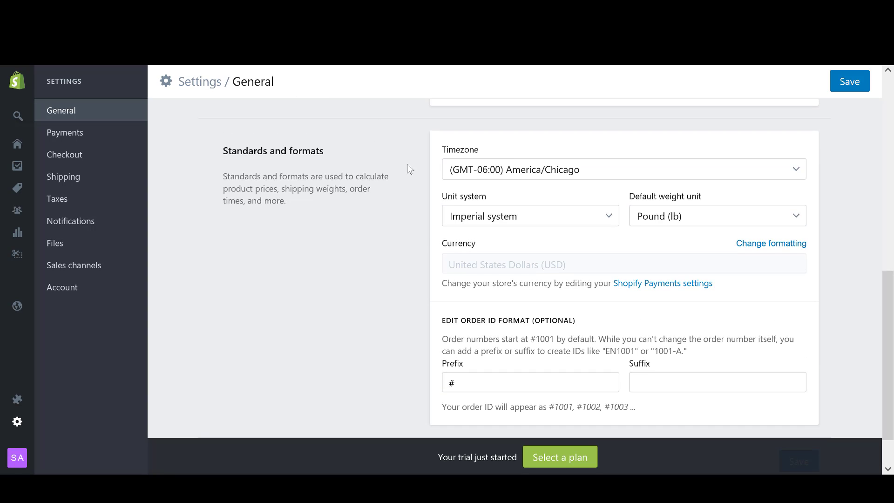
scroll(405, 166, "up", 3)
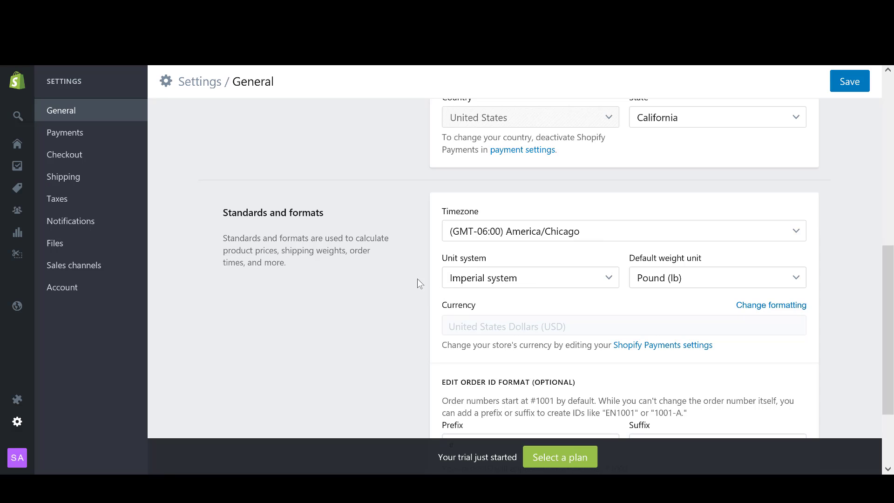
left_click(531, 284)
left_click(416, 280)
left_click(711, 282)
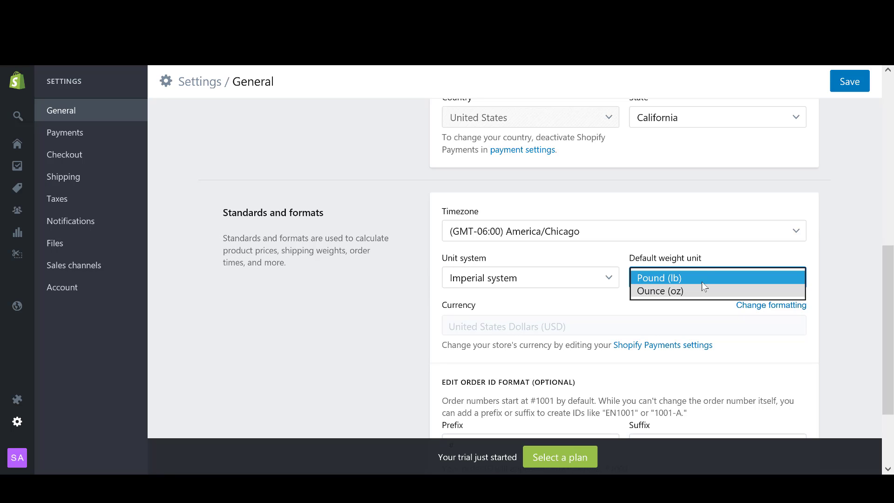
left_click(694, 291)
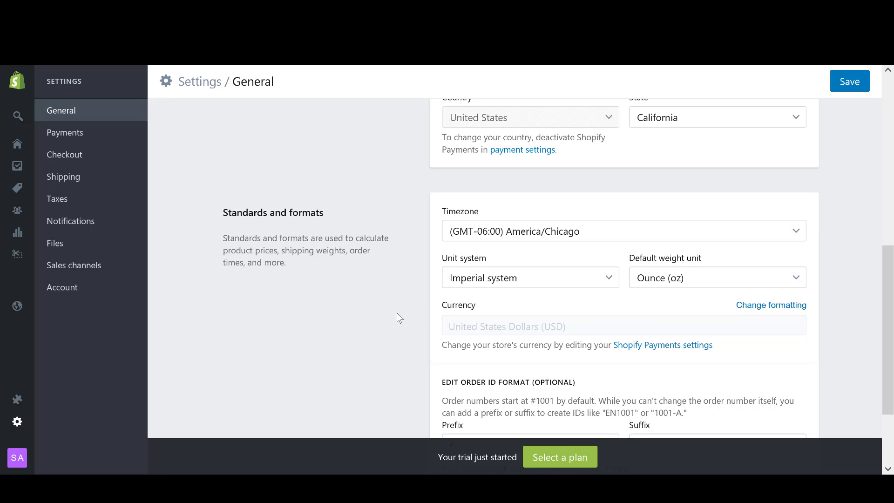
left_click(848, 81)
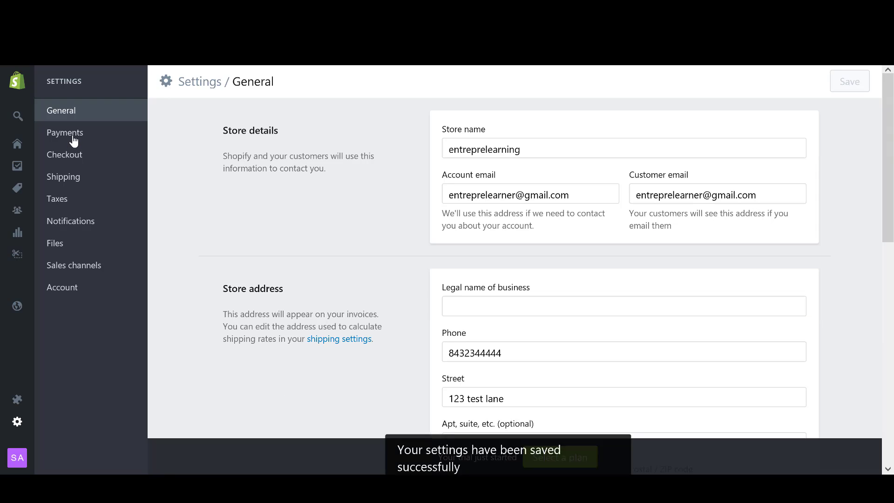
Go to the Payments settings showing Shopify Payments and PayPal Express Checkout.
left_click(72, 141)
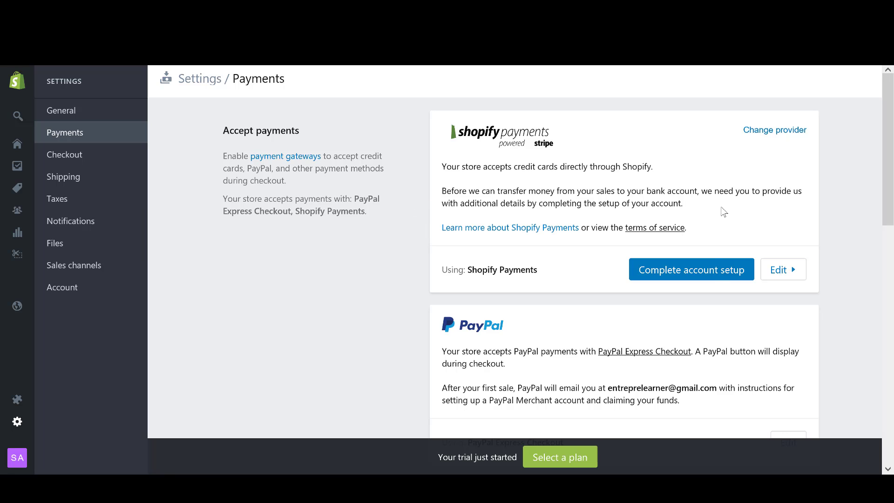
left_click(707, 273)
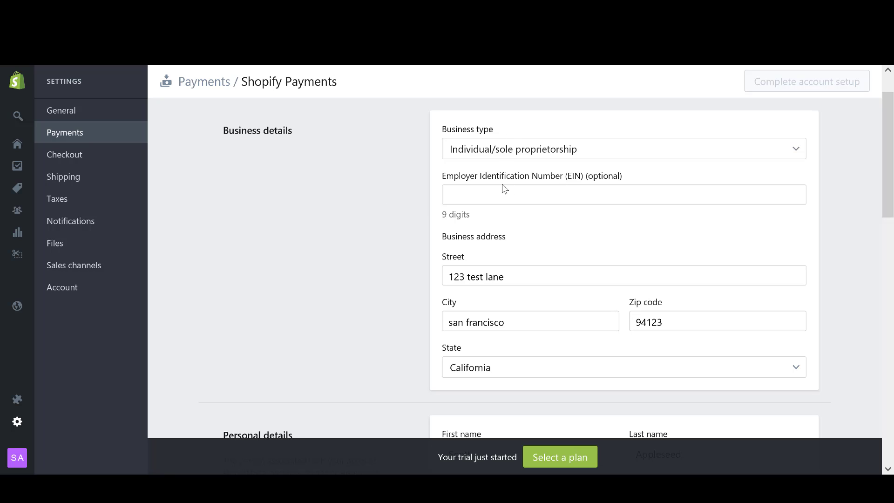
left_click(523, 156)
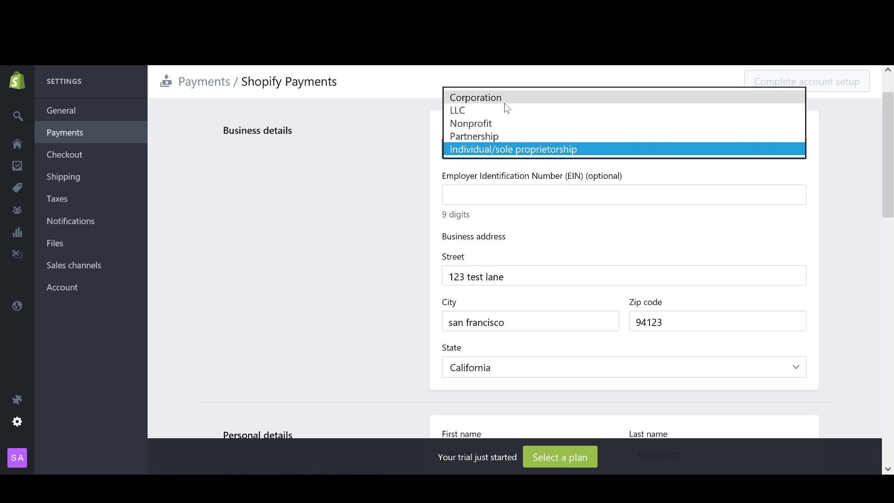
left_click(389, 154)
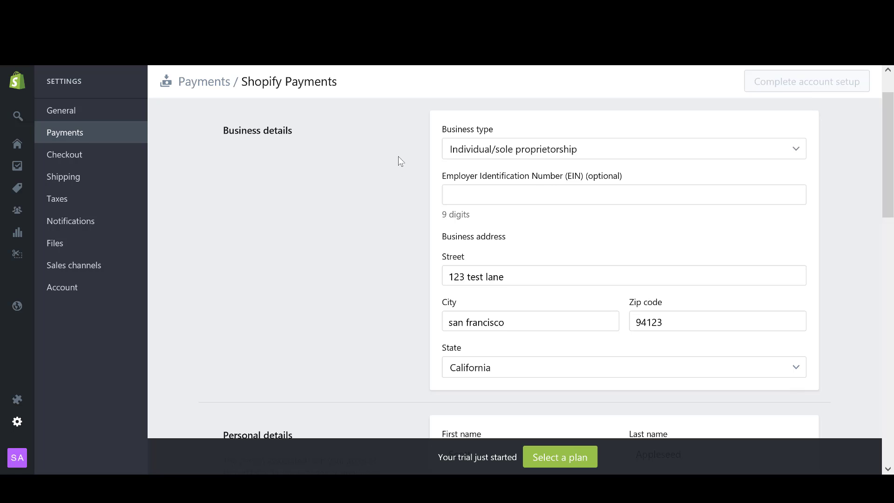
scroll(397, 160, "down", 1)
scroll(399, 167, "up", 1)
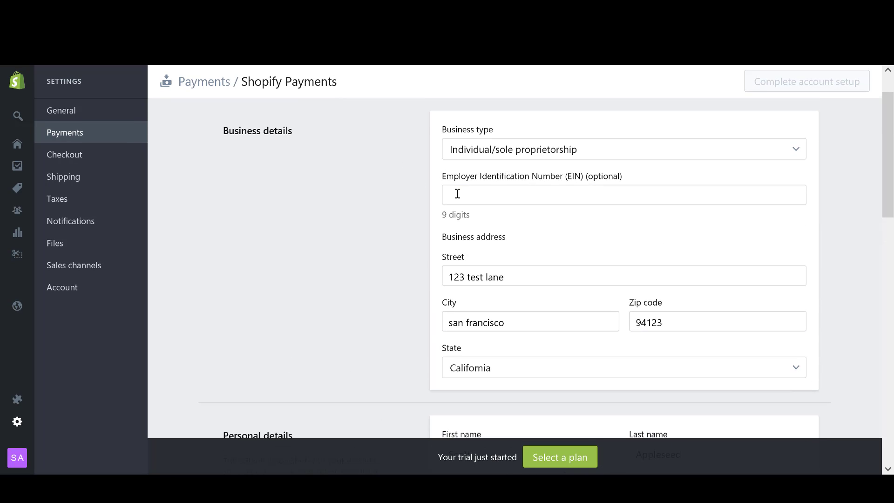
left_click(485, 196)
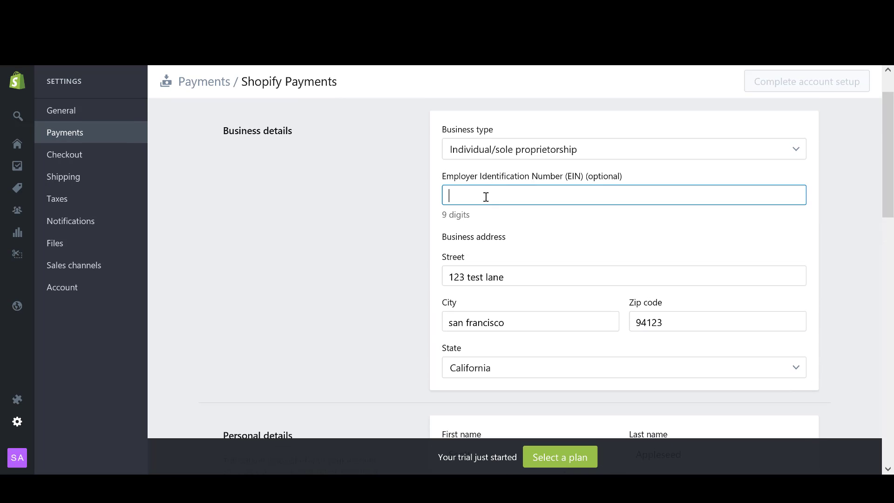
left_click(372, 198)
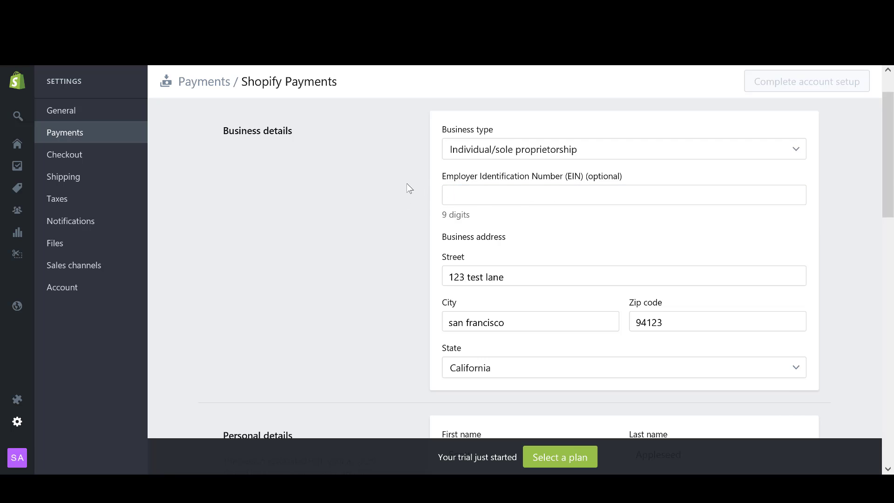
left_click(475, 196)
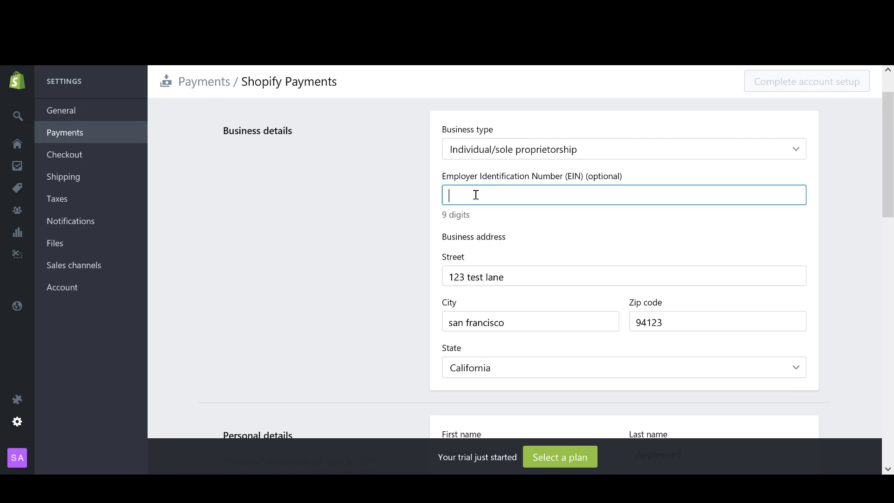
left_click(399, 200)
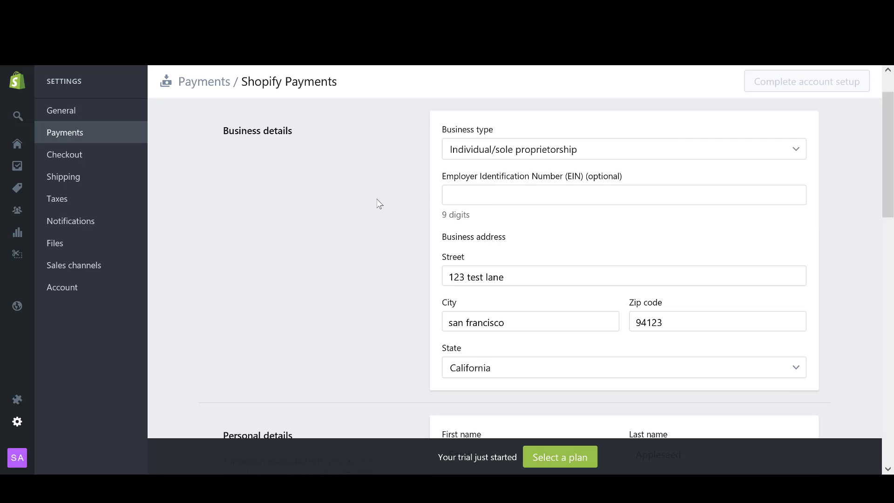
left_click_drag(448, 178, 633, 182)
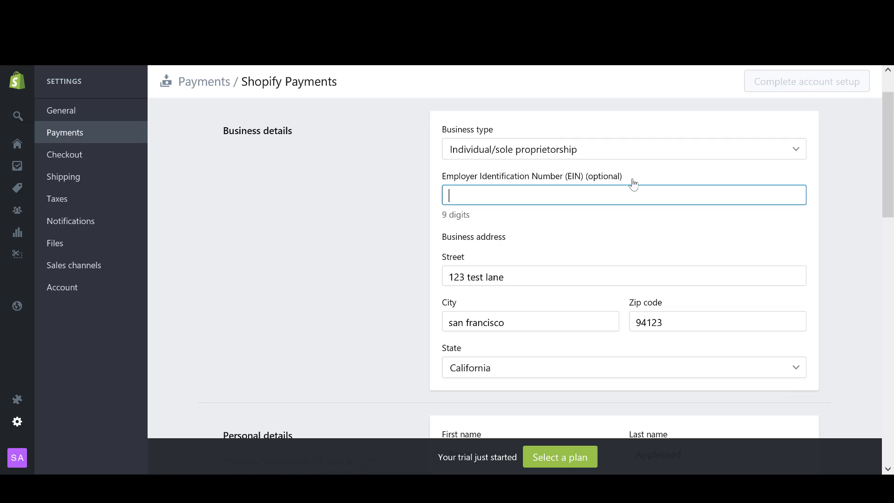
left_click(419, 204)
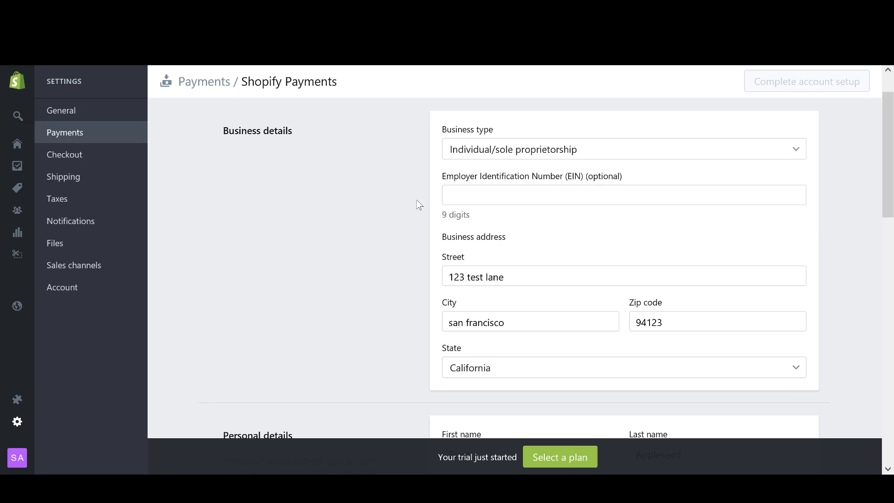
left_click_drag(443, 178, 580, 180)
left_click(403, 194)
Scroll the Shopify Payments form down to the Customer billing statement and Banking information sections.
left_click_drag(893, 180, 892, 186)
left_click_drag(442, 173, 627, 174)
left_click(367, 211)
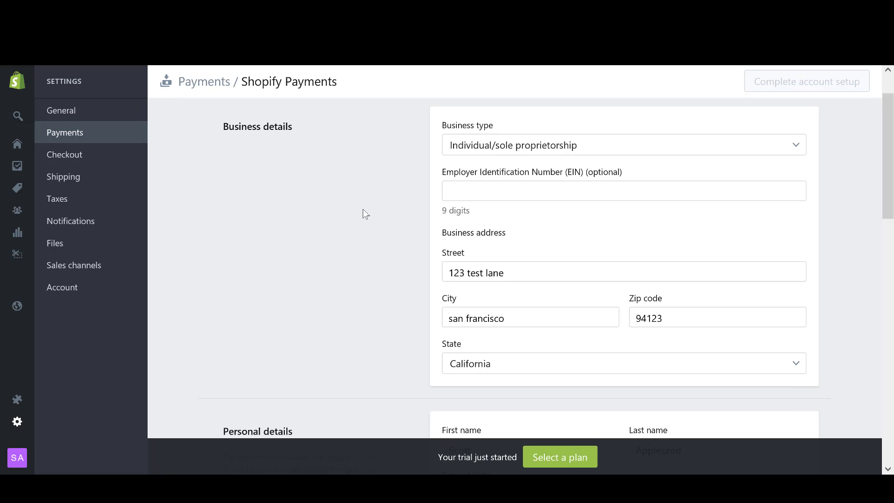
left_click_drag(891, 153, 892, 362)
left_click_drag(892, 366, 891, 370)
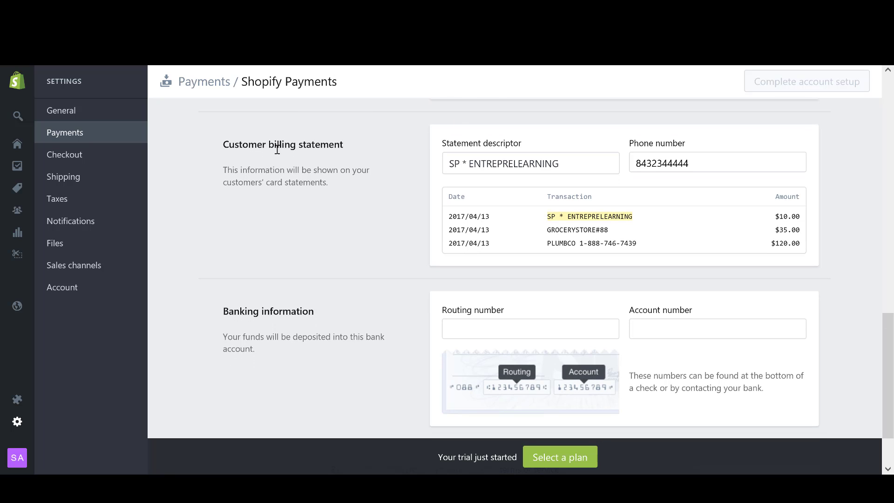
left_click_drag(566, 165, 461, 165)
left_click(383, 191)
left_click_drag(566, 164, 467, 164)
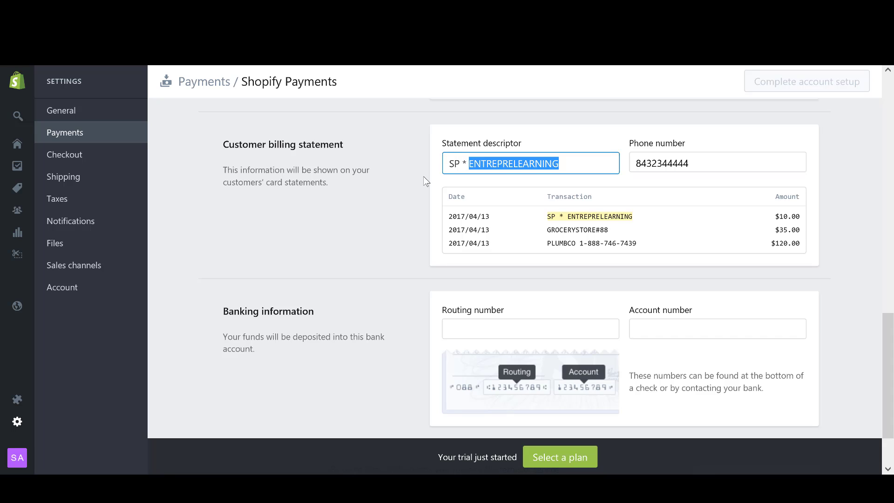
left_click(398, 200)
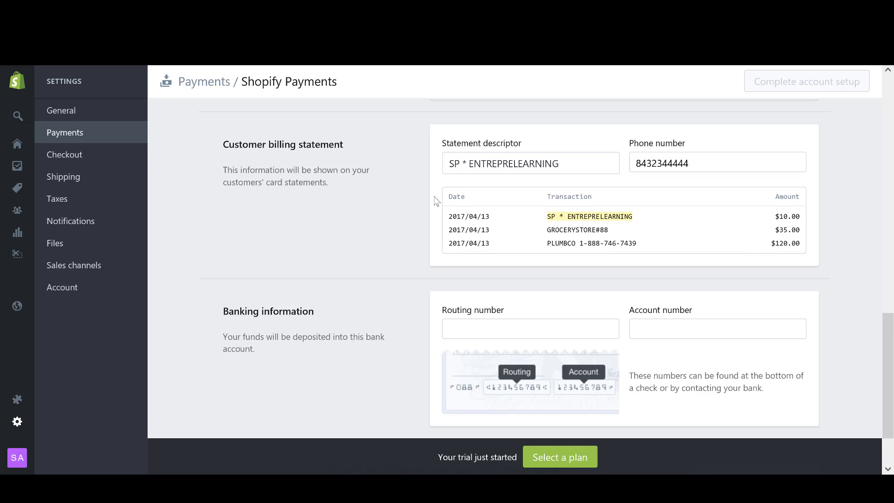
left_click_drag(703, 162, 627, 165)
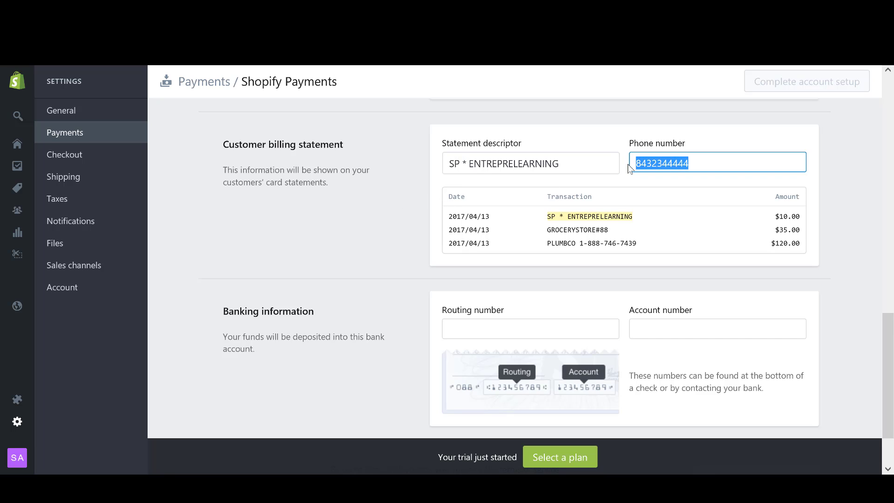
left_click(818, 163)
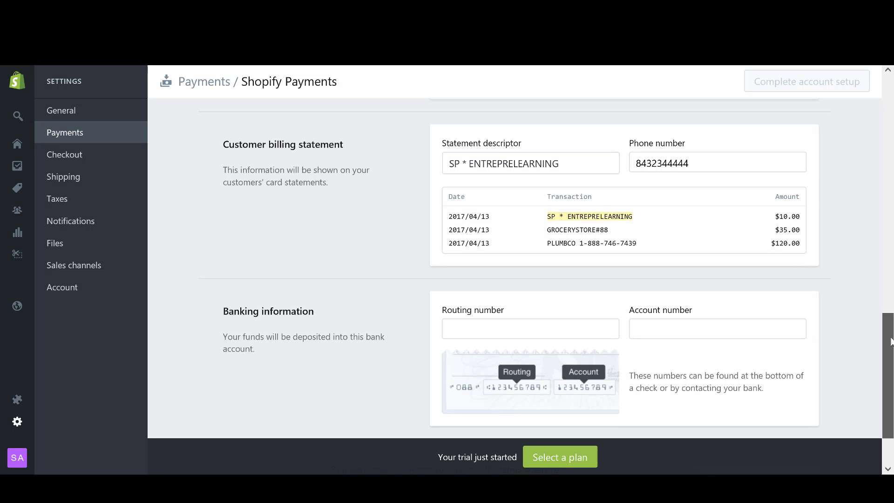
mouse_move(890, 342)
left_mouse_down()
mouse_move(889, 288)
mouse_move(890, 327)
left_mouse_up()
left_click_drag(711, 218, 635, 225)
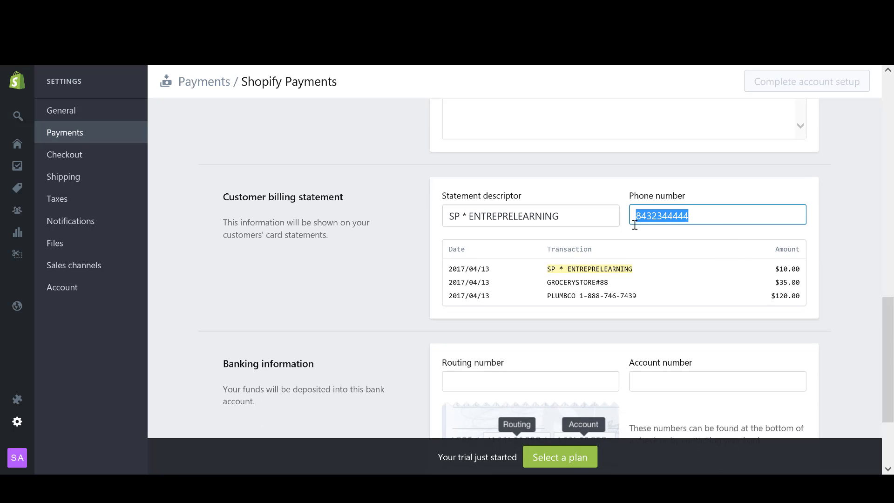
left_click(845, 254)
mouse_move(888, 333)
left_mouse_down()
mouse_move(893, 325)
mouse_move(893, 333)
left_mouse_up()
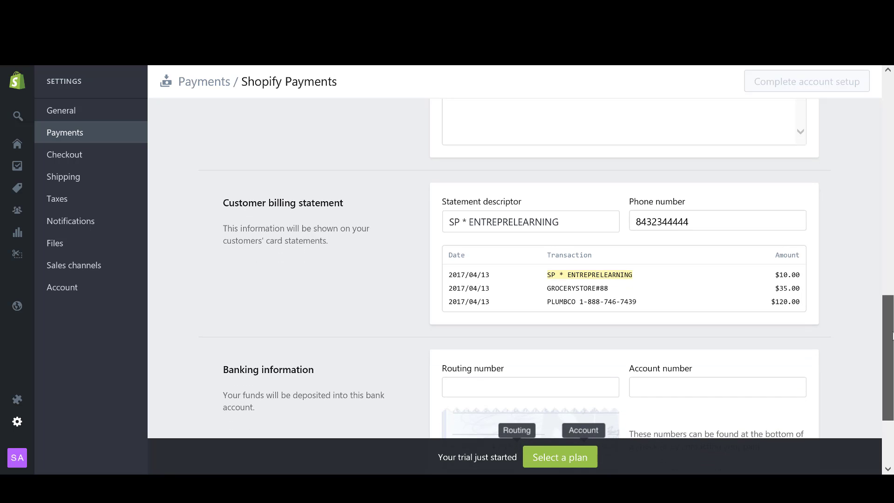
left_click_drag(689, 222, 630, 223)
left_click(844, 254)
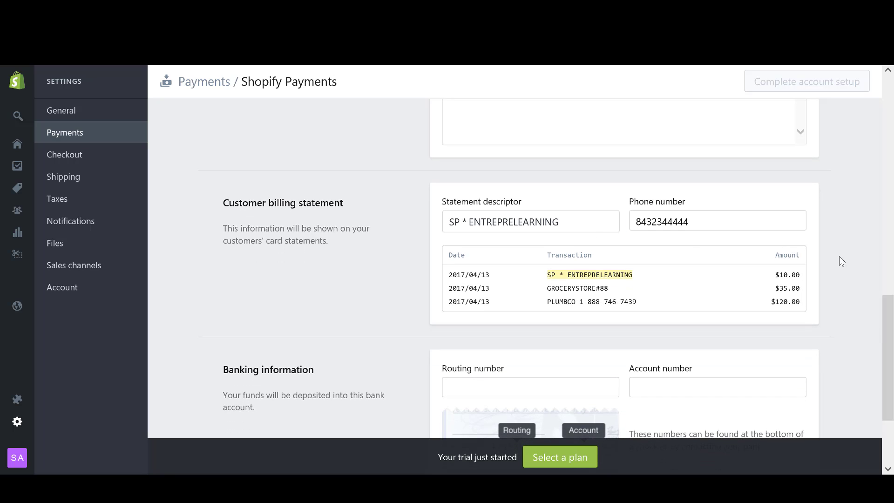
mouse_move(893, 356)
left_mouse_down()
mouse_move(892, 375)
mouse_move(892, 344)
mouse_move(890, 361)
left_mouse_up()
scroll(317, 194, "up", 15)
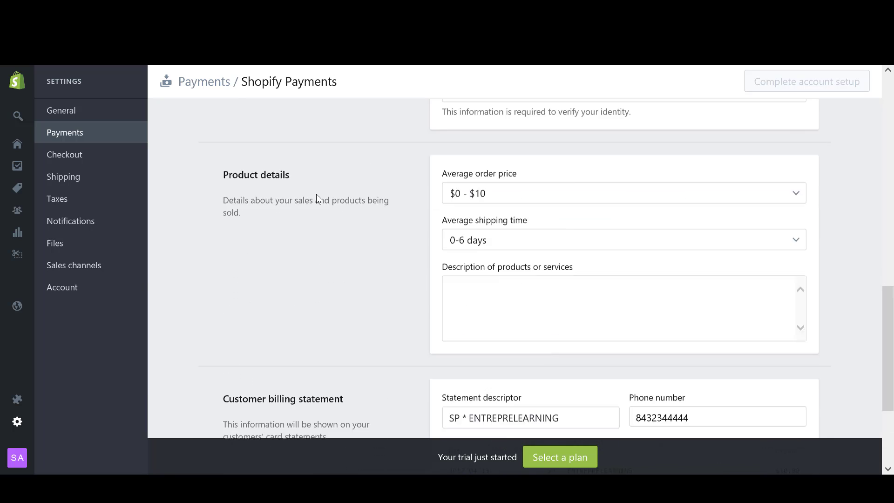
scroll(317, 194, "down", 6)
scroll(303, 192, "down", 6)
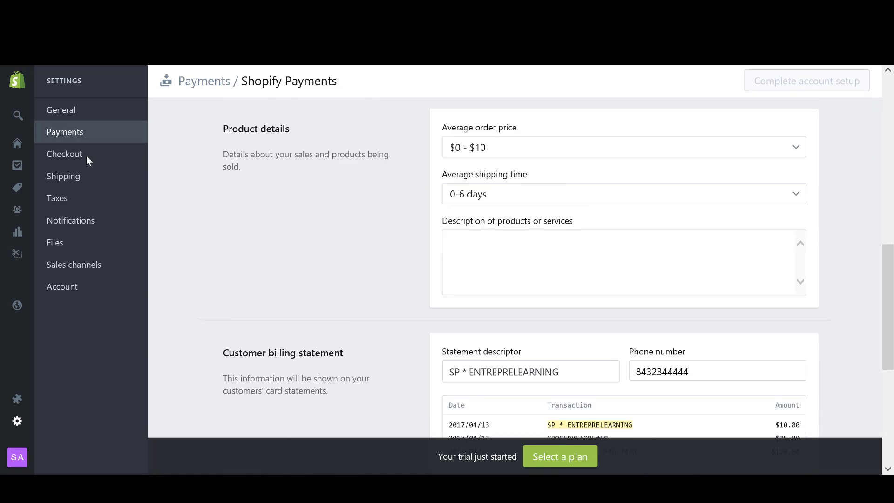
In Checkout settings, choose 'Accounts are optional' for customer accounts and save.
left_click(65, 156)
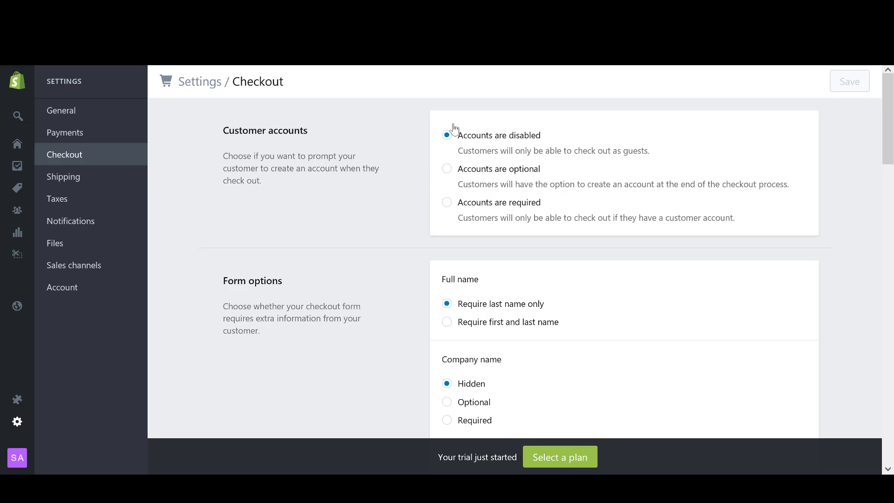
left_click(447, 175)
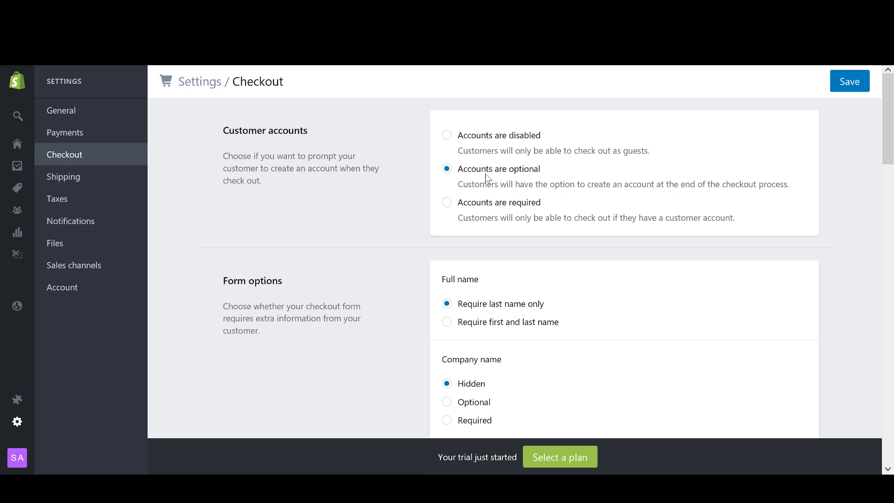
left_click(856, 85)
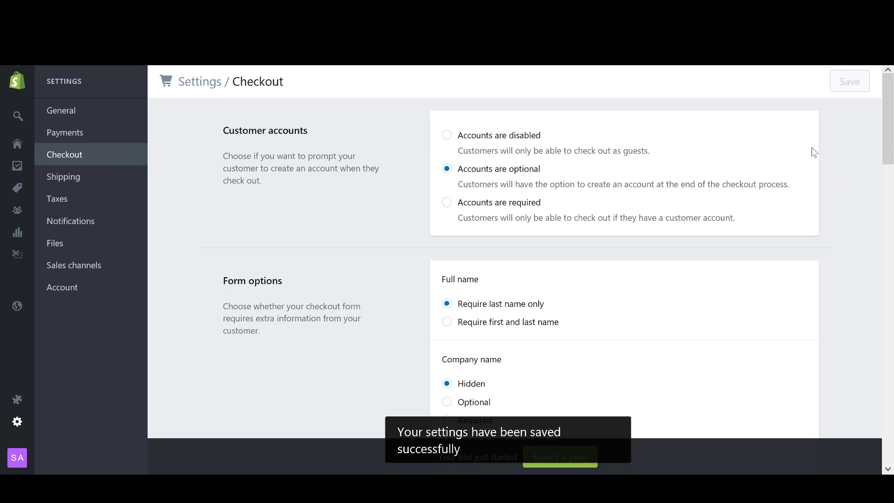
Scroll through the Checkout settings down to the Order processing options.
left_click_drag(888, 105, 621, 154)
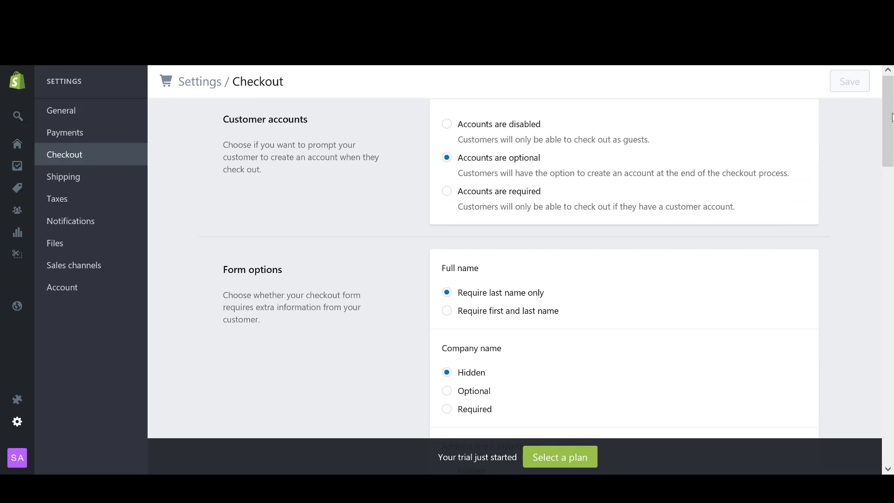
left_click_drag(891, 116, 890, 148)
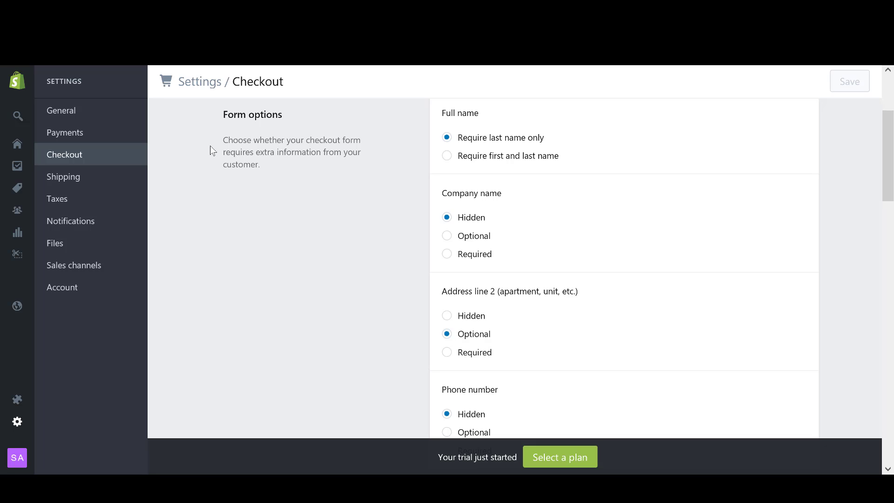
mouse_move(885, 139)
left_mouse_down()
mouse_move(885, 186)
mouse_move(891, 138)
left_mouse_up()
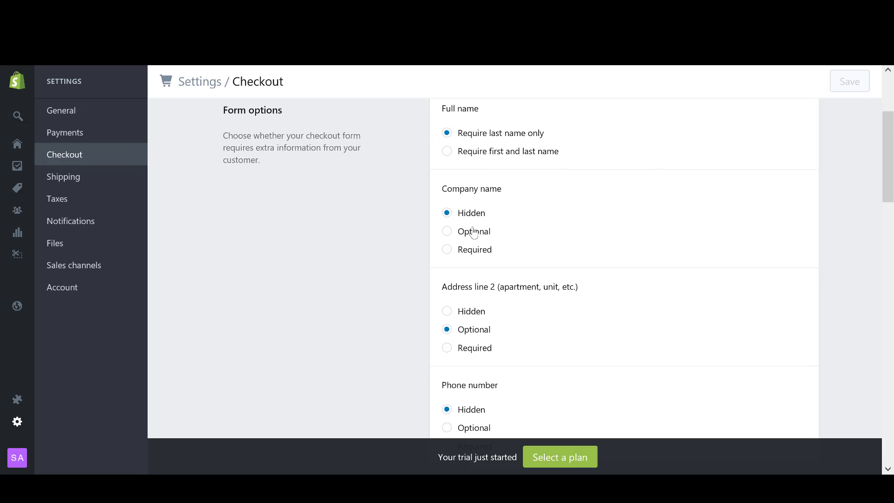
mouse_move(892, 155)
left_mouse_down()
mouse_move(889, 243)
mouse_move(889, 146)
mouse_move(889, 171)
left_mouse_up()
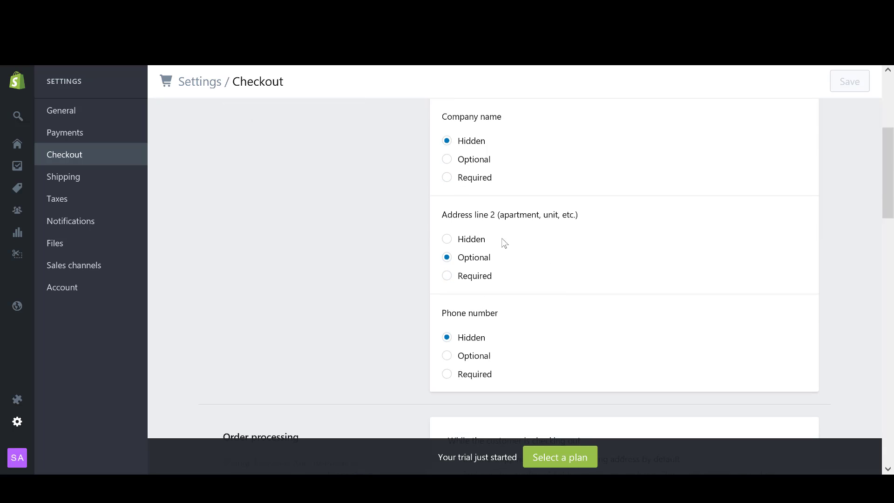
scroll(577, 345, "up", 1)
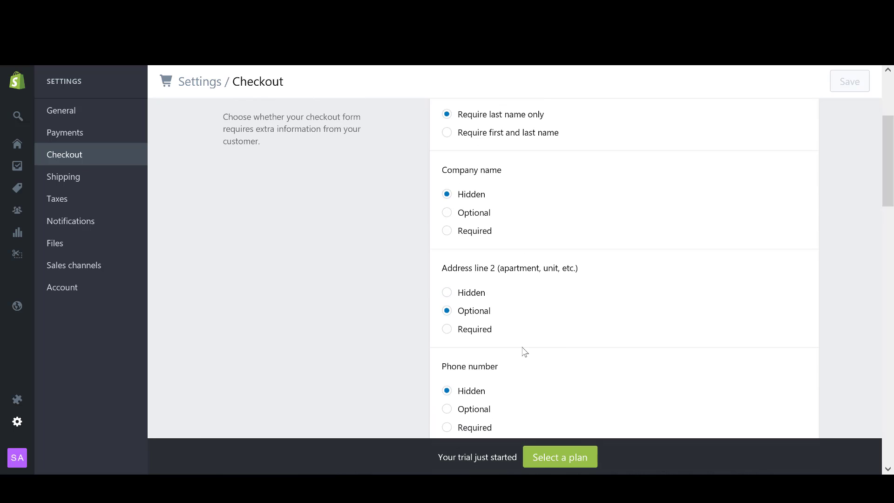
mouse_move(889, 161)
left_mouse_down()
mouse_move(887, 239)
mouse_move(889, 144)
left_mouse_up()
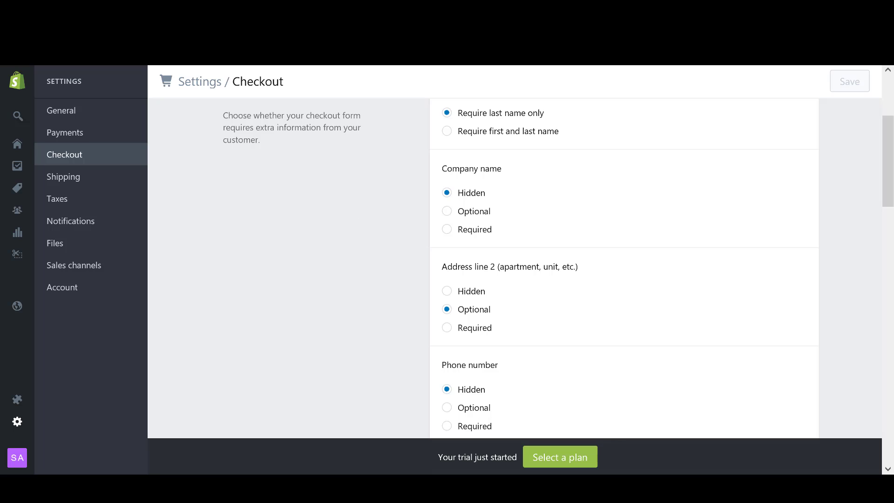
left_click_drag(891, 160, 885, 217)
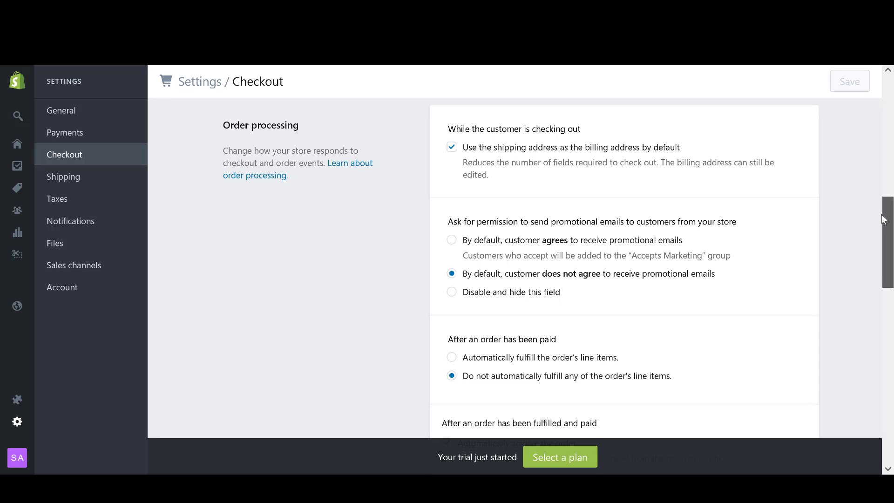
left_click_drag(884, 219, 883, 218)
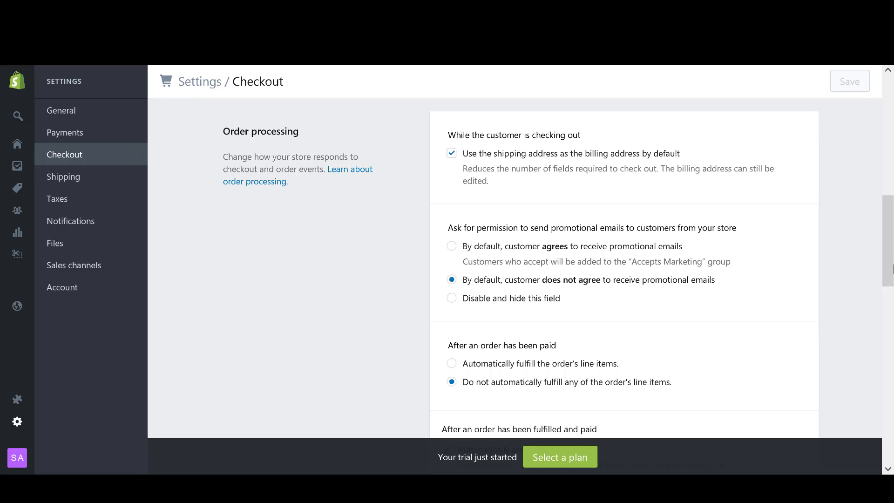
scroll(889, 242, "down", 2)
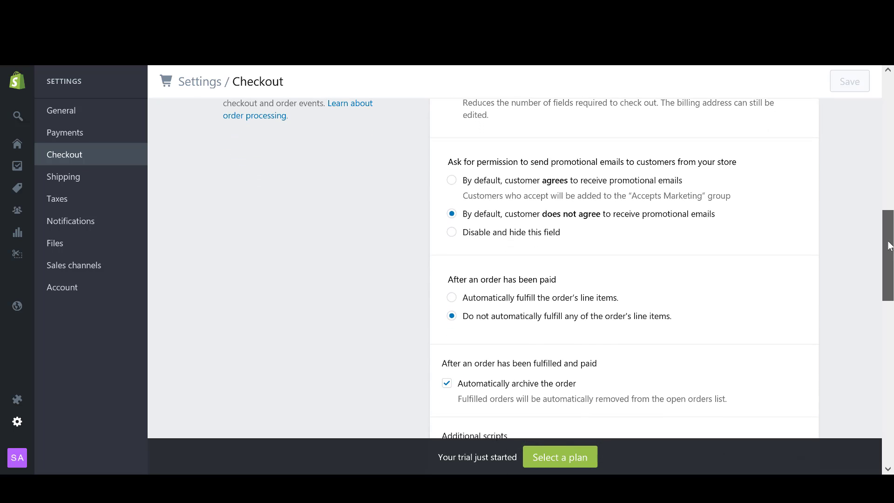
Generate the sample refund policy, privacy policy and terms of service texts.
left_click_drag(889, 246, 891, 370)
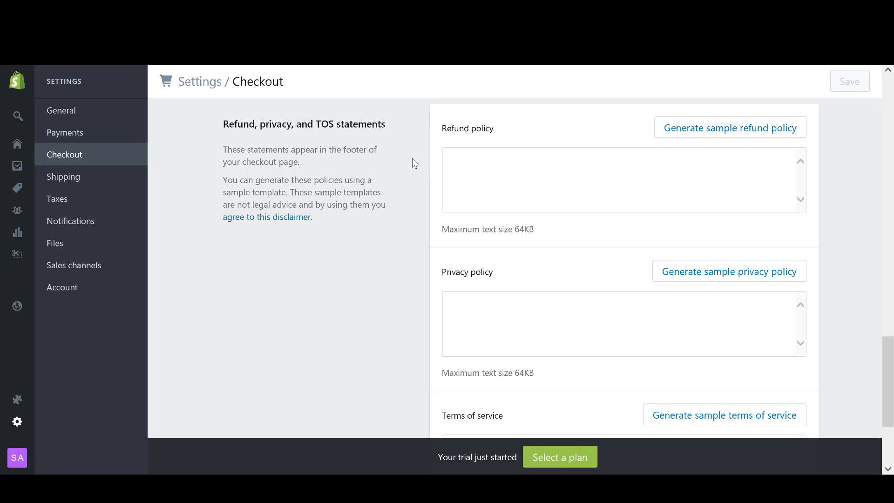
left_click(711, 135)
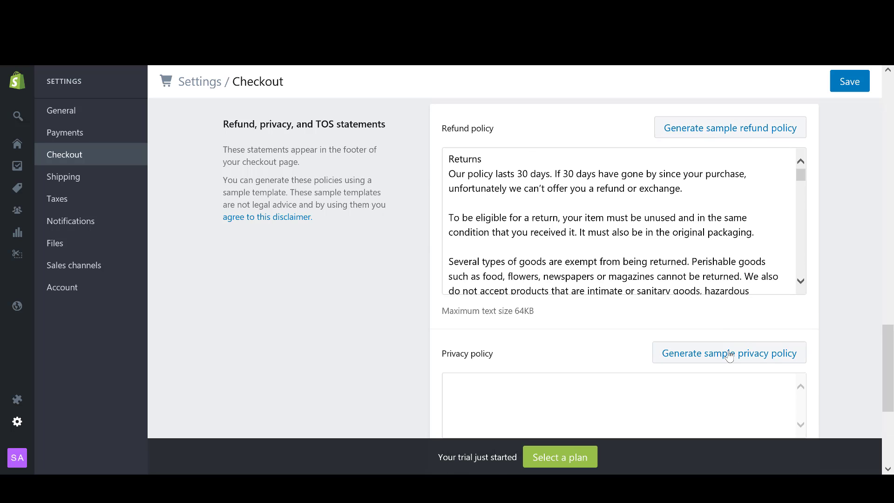
left_click(746, 353)
scroll(861, 344, "down", 7)
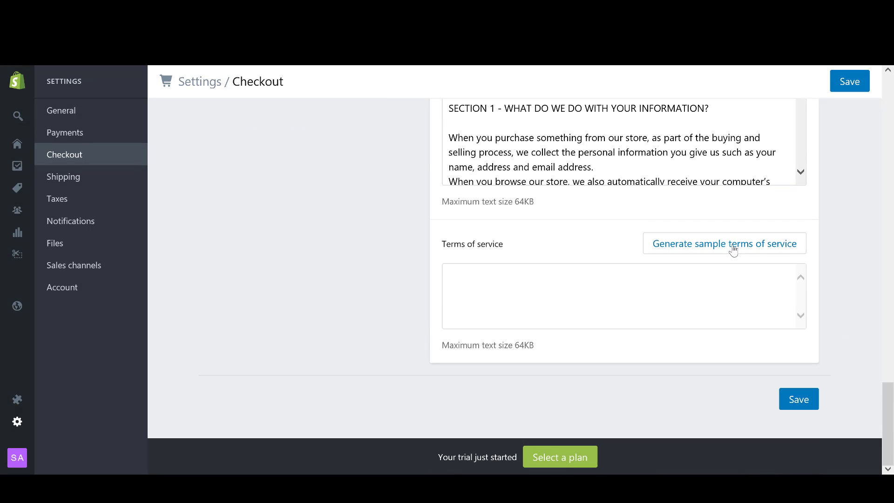
left_click(733, 246)
left_click_drag(888, 399, 889, 335)
left_click_drag(801, 225, 793, 282)
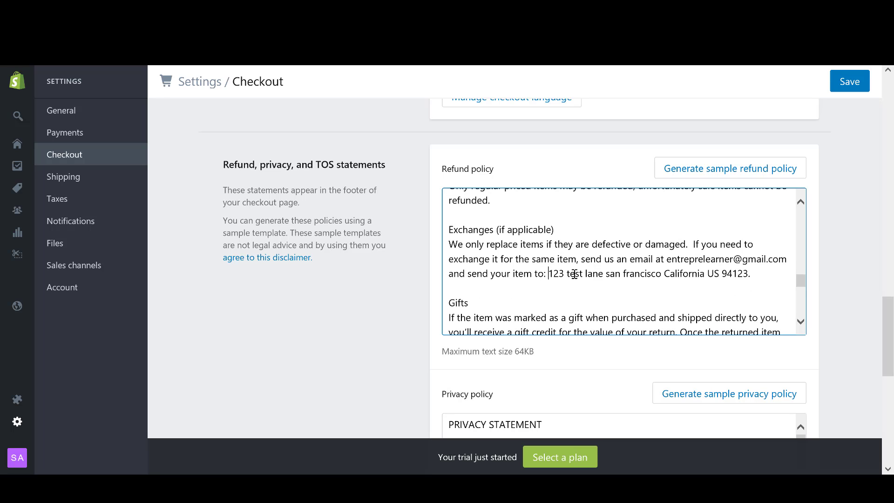
left_click_drag(575, 274, 757, 282)
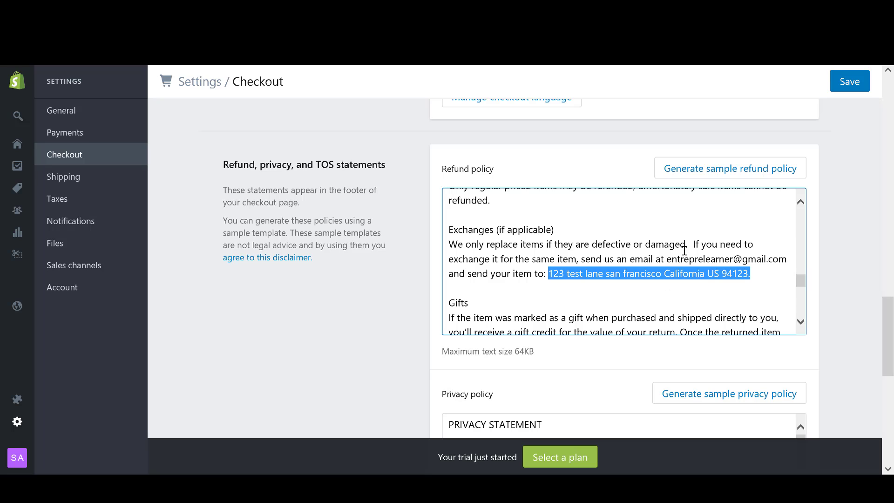
left_click_drag(666, 259, 787, 260)
left_click(761, 276)
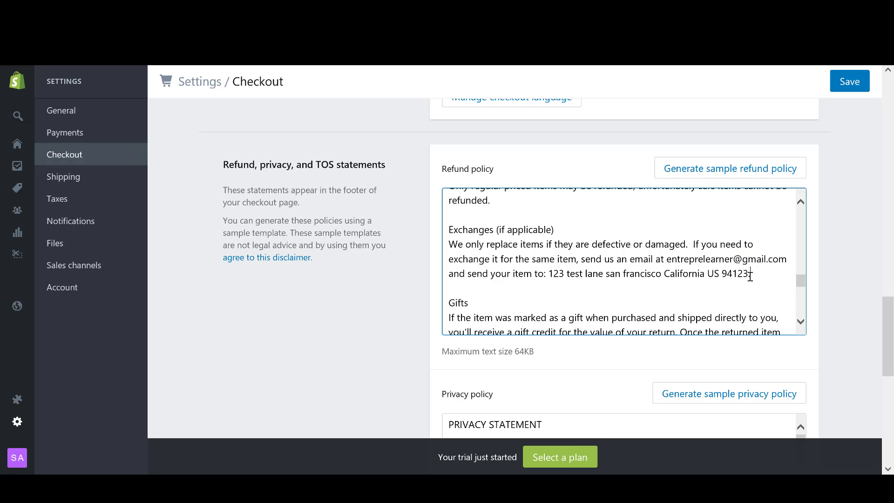
left_click_drag(666, 259, 804, 302)
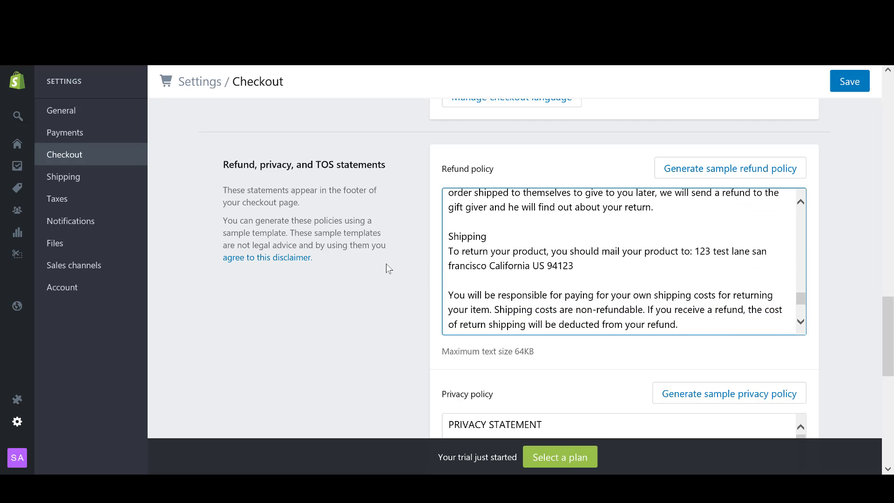
scroll(888, 310, "down", 1)
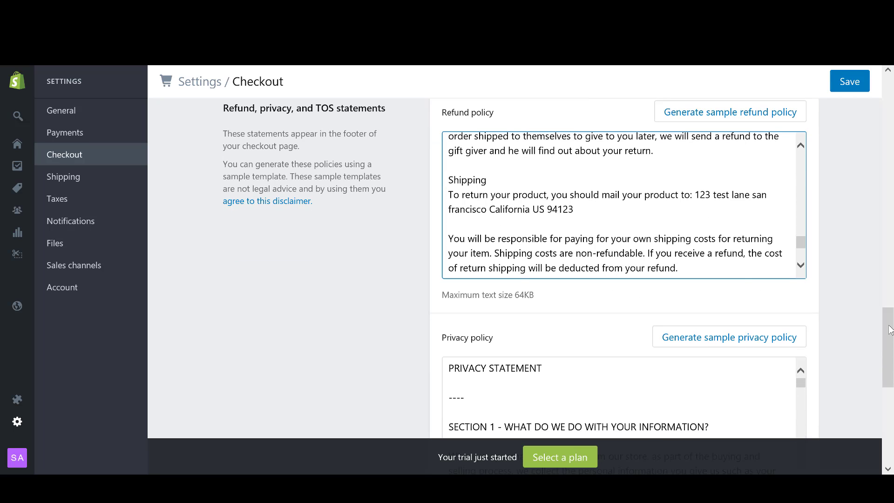
mouse_move(889, 331)
left_mouse_down()
mouse_move(889, 347)
mouse_move(889, 300)
mouse_move(889, 315)
left_mouse_up()
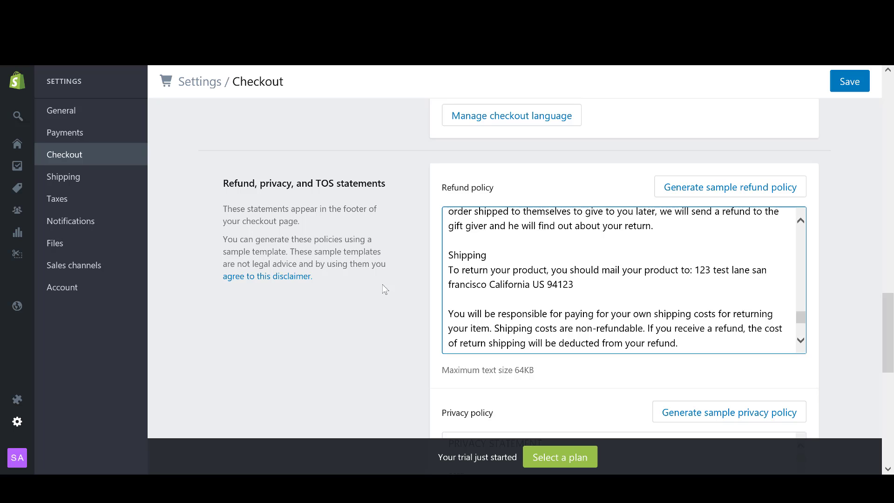
scroll(391, 293, "up", 2)
scroll(394, 295, "down", 3)
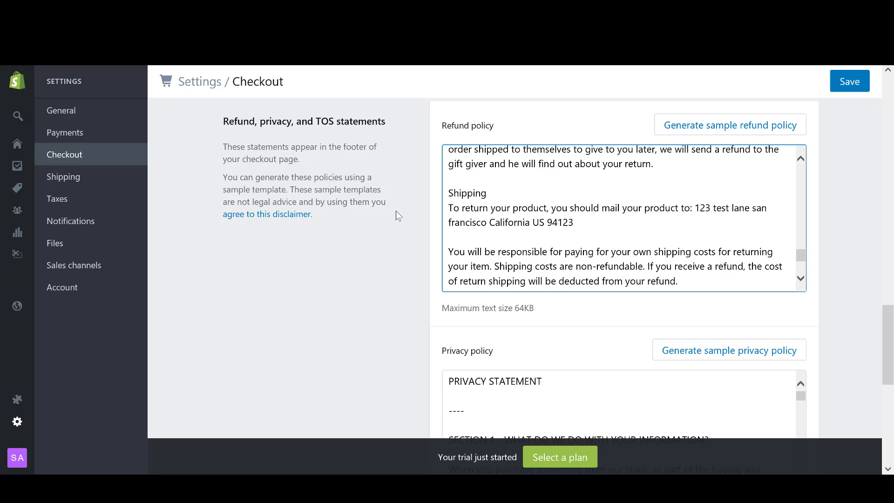
scroll(399, 214, "up", 1)
scroll(403, 221, "down", 1)
left_click(402, 237)
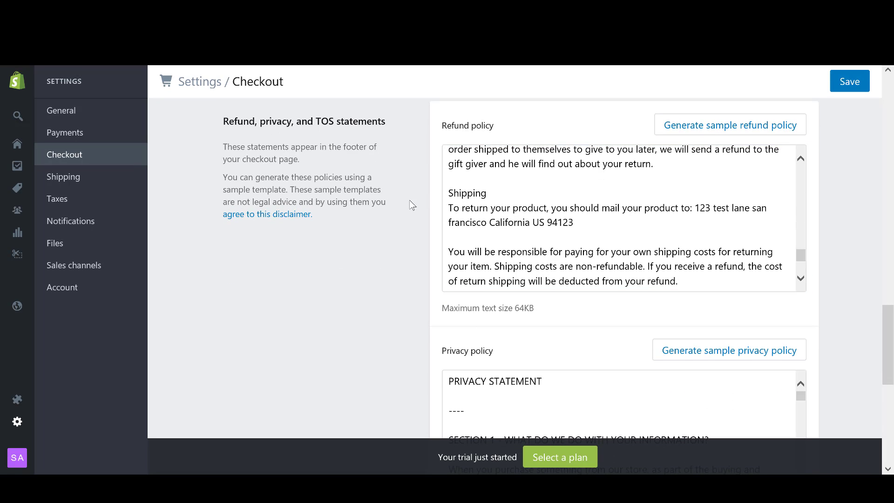
scroll(411, 203, "down", 5)
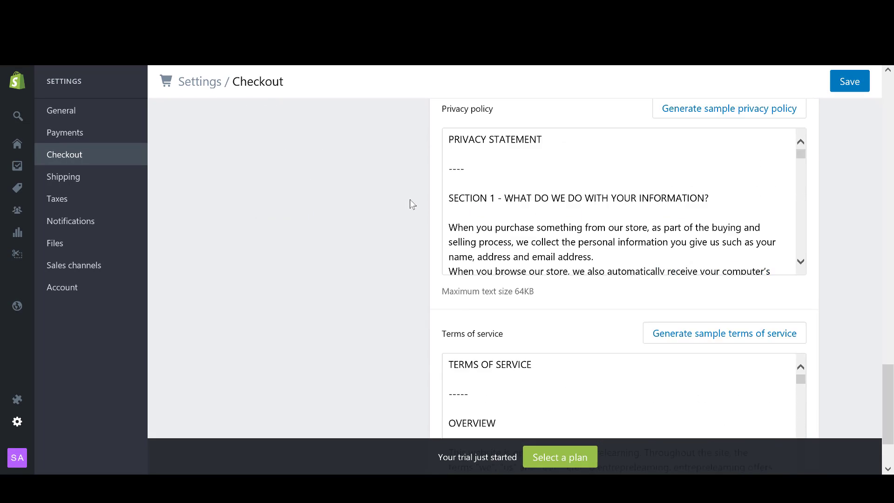
scroll(410, 201, "up", 6)
scroll(410, 203, "down", 1)
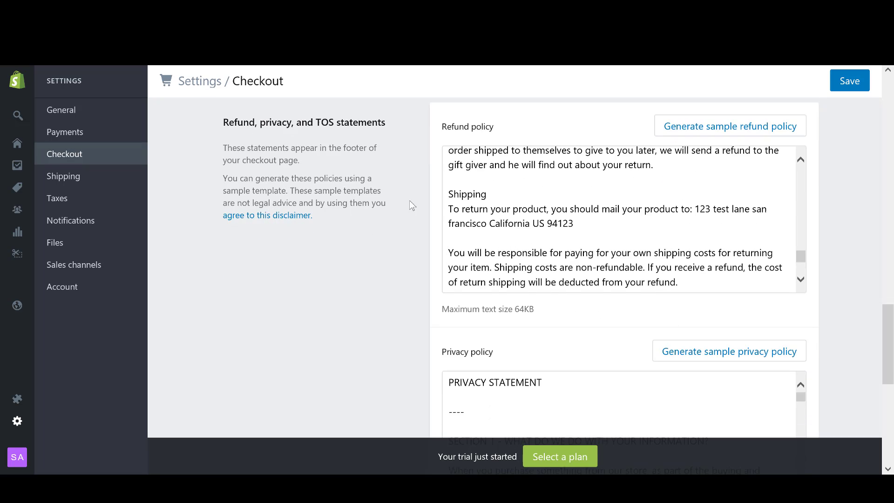
scroll(410, 203, "down", 4)
scroll(411, 202, "down", 3)
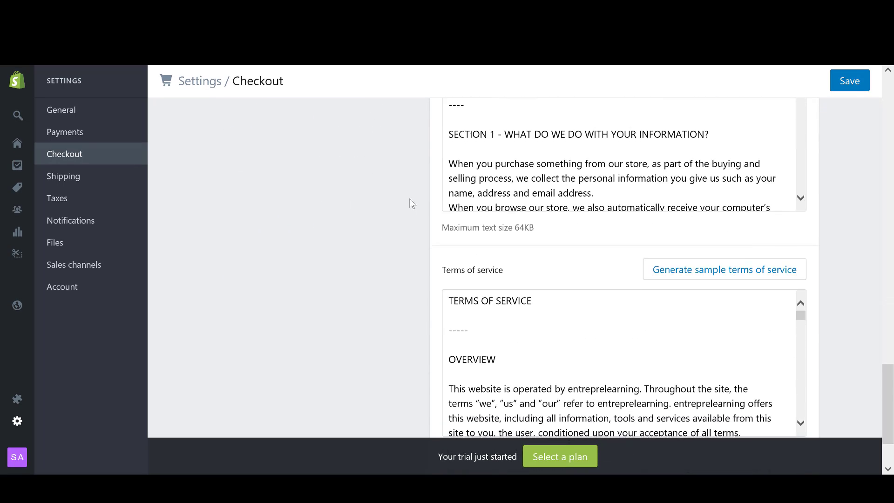
scroll(411, 202, "up", 6)
Save the checkout policy changes and go to the Shipping settings page.
left_click(858, 89)
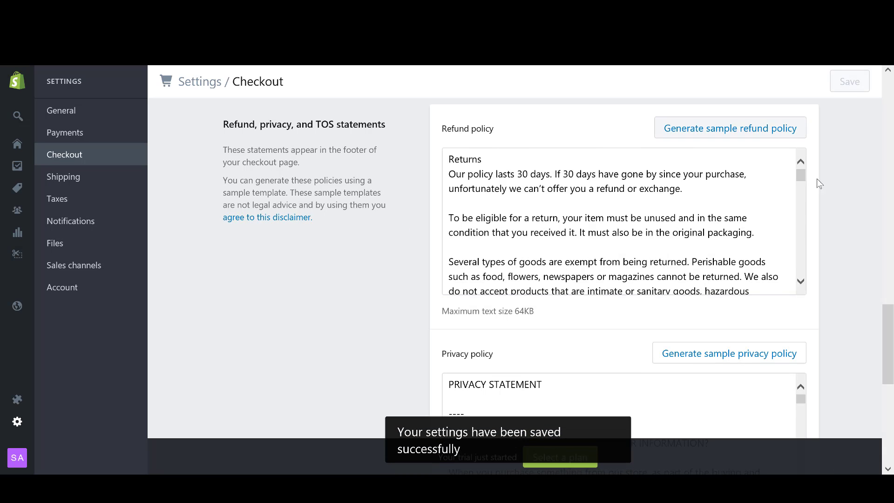
mouse_move(889, 336)
left_mouse_down()
mouse_move(888, 326)
mouse_move(883, 334)
left_mouse_up()
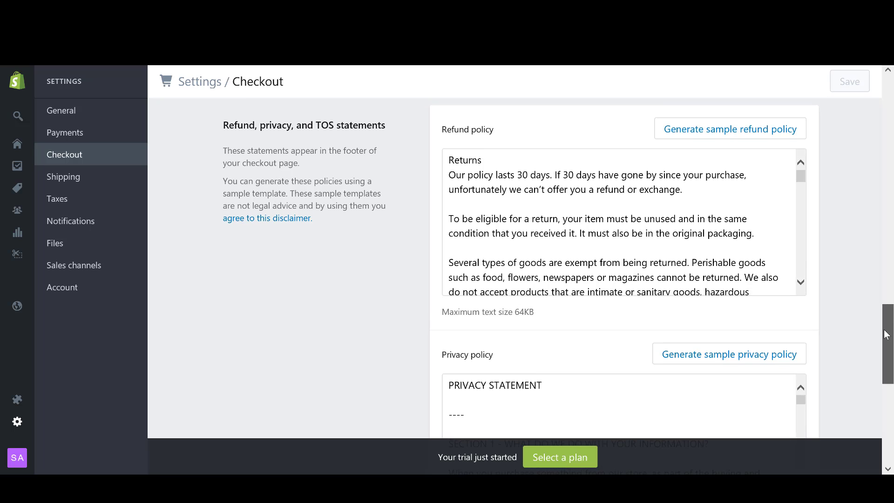
left_click_drag(801, 178, 756, 285)
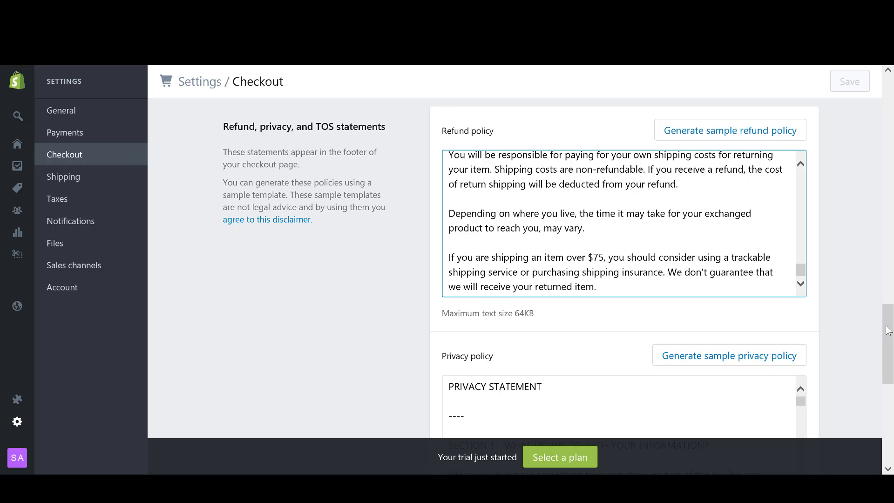
mouse_move(890, 331)
left_mouse_down()
mouse_move(890, 349)
mouse_move(890, 332)
left_mouse_up()
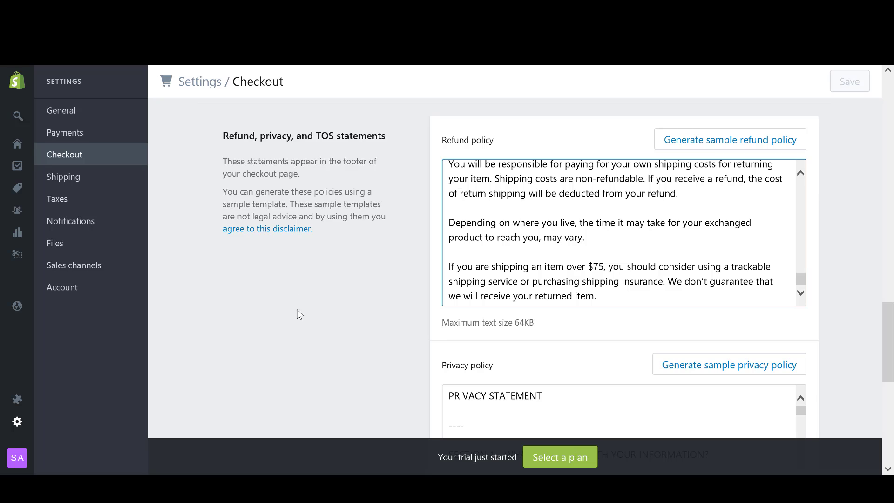
left_click(68, 180)
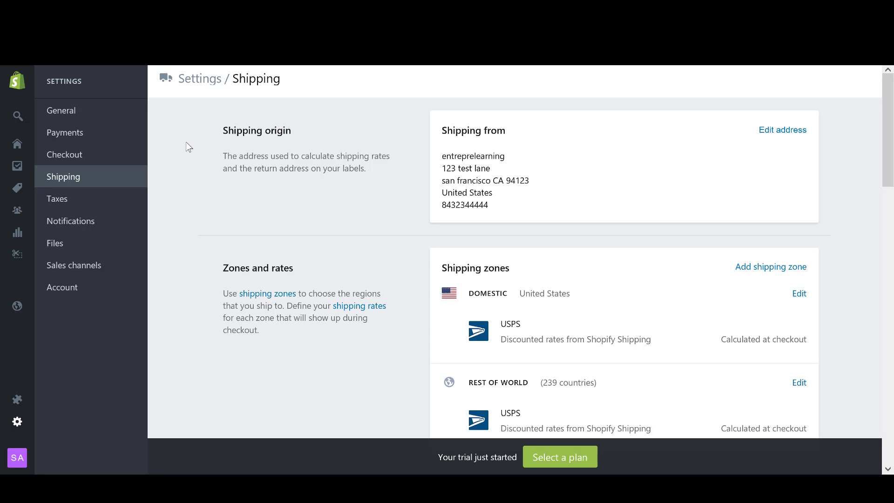
left_click_drag(496, 207, 452, 150)
left_click(400, 192)
left_click_drag(302, 156, 390, 157)
left_click(371, 177)
left_click_drag(442, 171, 497, 210)
left_click(496, 213)
mouse_move(886, 125)
left_mouse_down()
mouse_move(888, 141)
mouse_move(890, 129)
left_mouse_up()
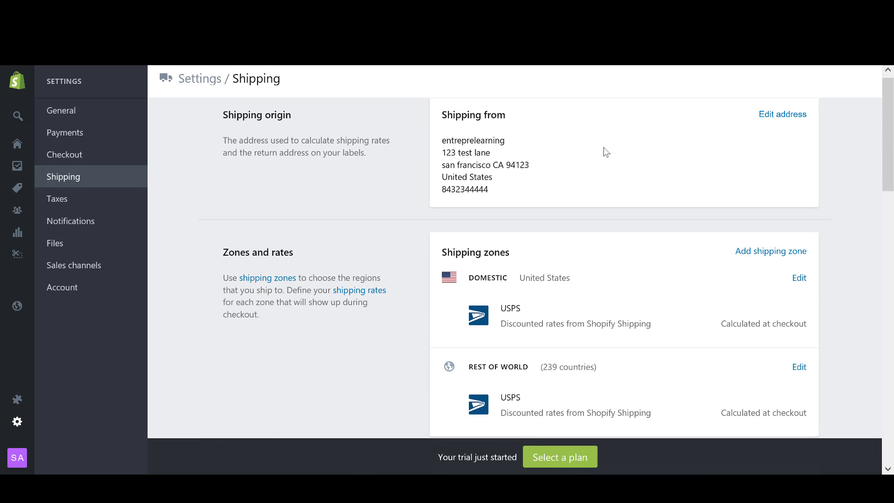
left_click_drag(487, 190, 441, 138)
left_click(581, 184)
left_click_drag(889, 130, 892, 166)
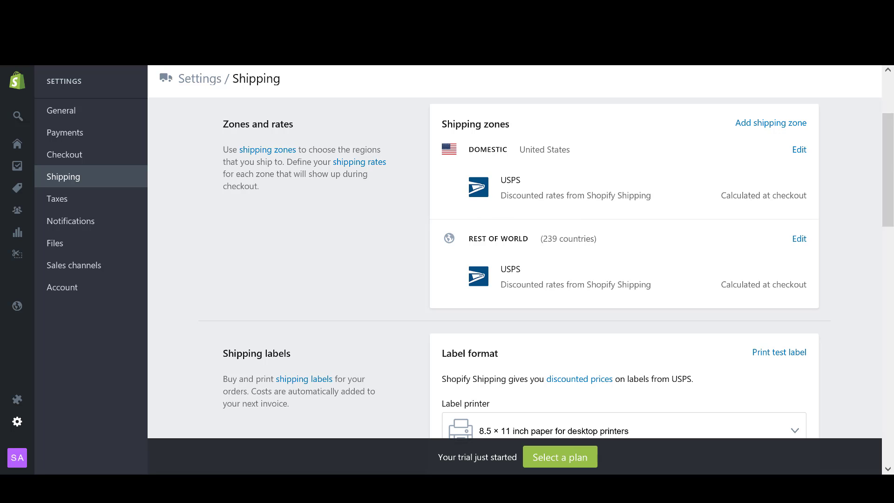
Set the Label printer format to '4 × 6 inch label for label printers (DYMO or similar)'.
left_click_drag(891, 159, 885, 214)
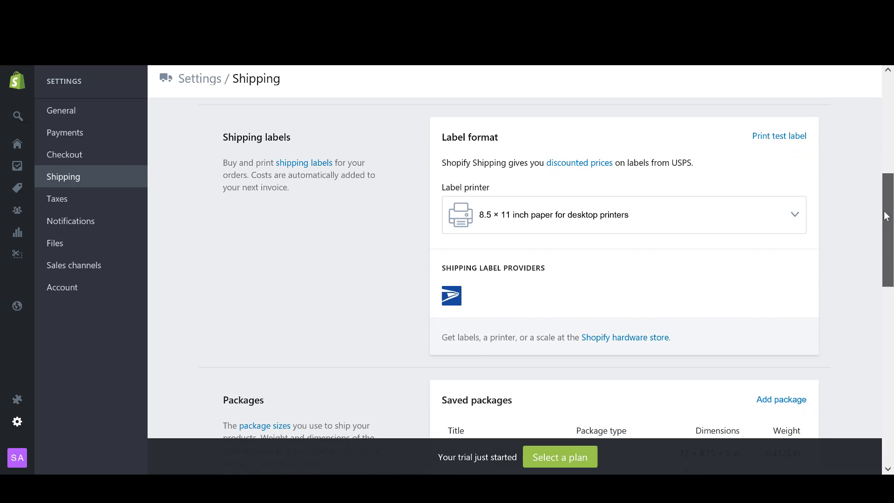
mouse_move(224, 138)
left_mouse_down()
mouse_move(295, 142)
mouse_move(224, 134)
left_mouse_up()
left_click(293, 138)
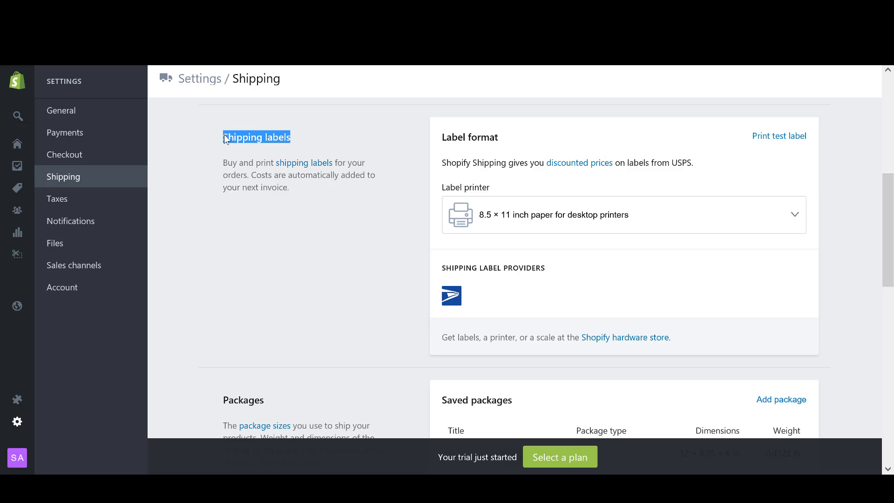
left_click(226, 137)
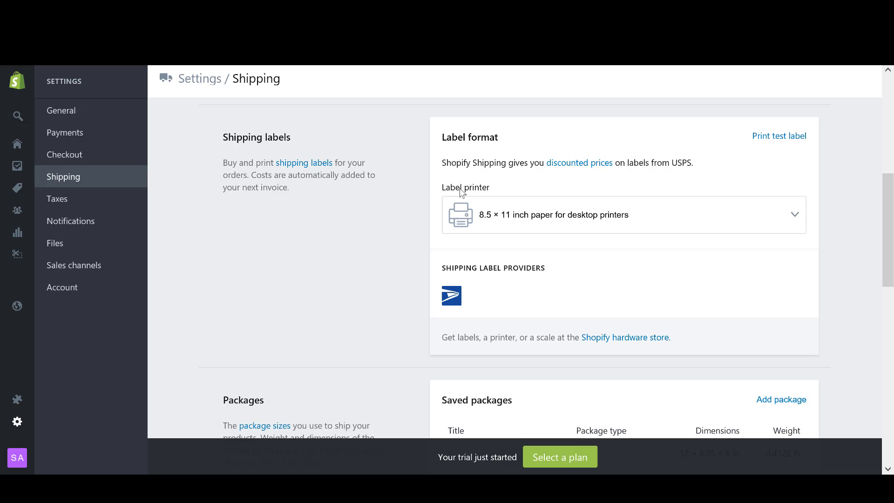
left_click(782, 217)
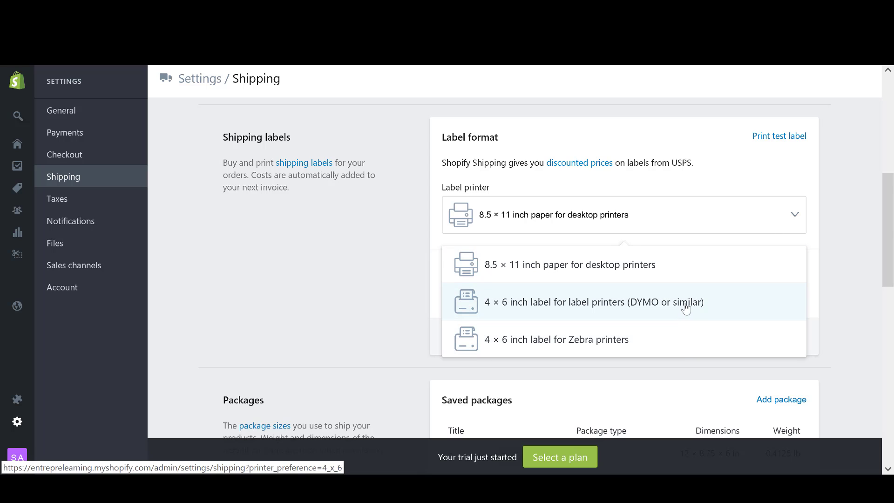
left_click(528, 306)
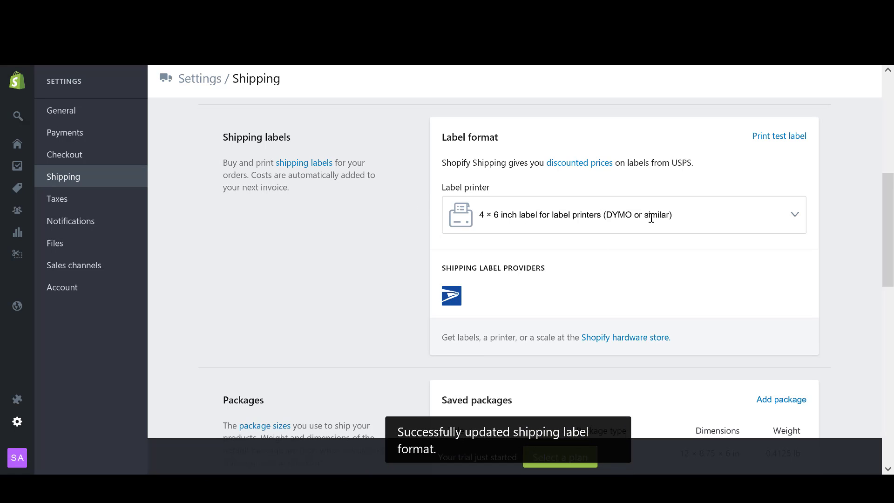
left_click(608, 215)
left_click(498, 218)
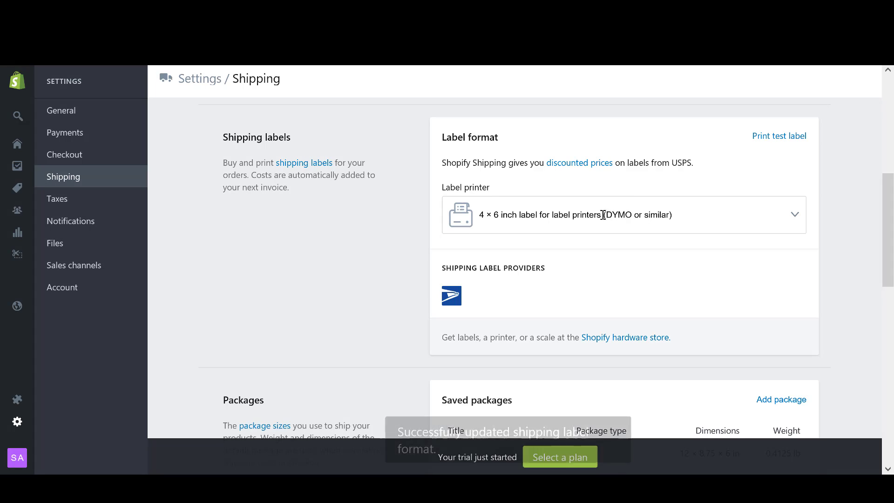
left_click(631, 217)
left_click(631, 216)
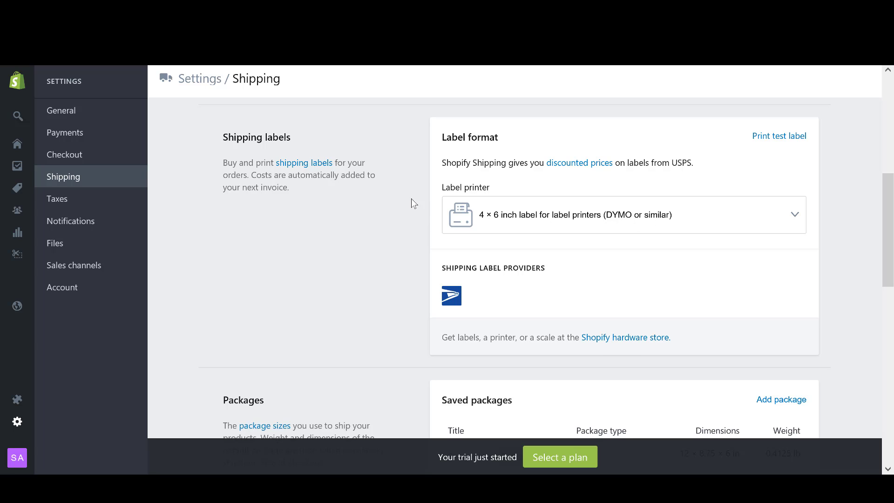
Look over the remaining Shipping options, then open the Taxes settings page.
scroll(412, 198, "down", 3)
scroll(414, 191, "up", 1)
scroll(417, 191, "down", 6)
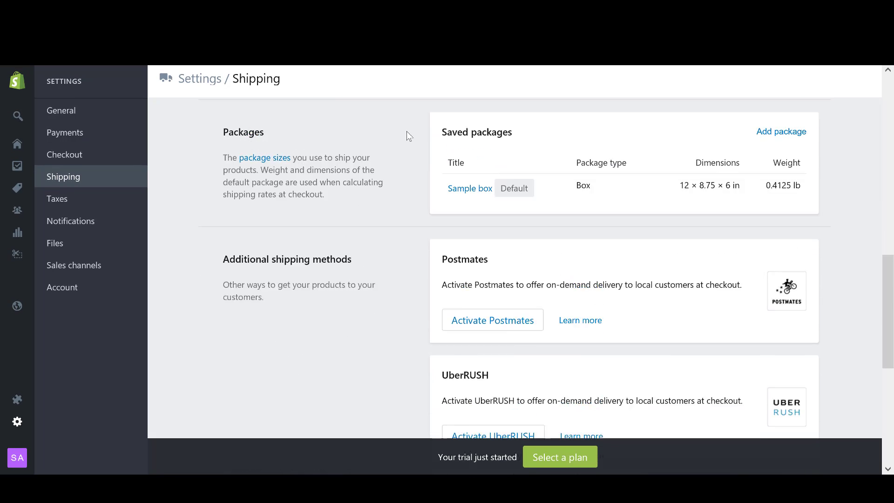
scroll(403, 134, "down", 8)
scroll(401, 135, "up", 7)
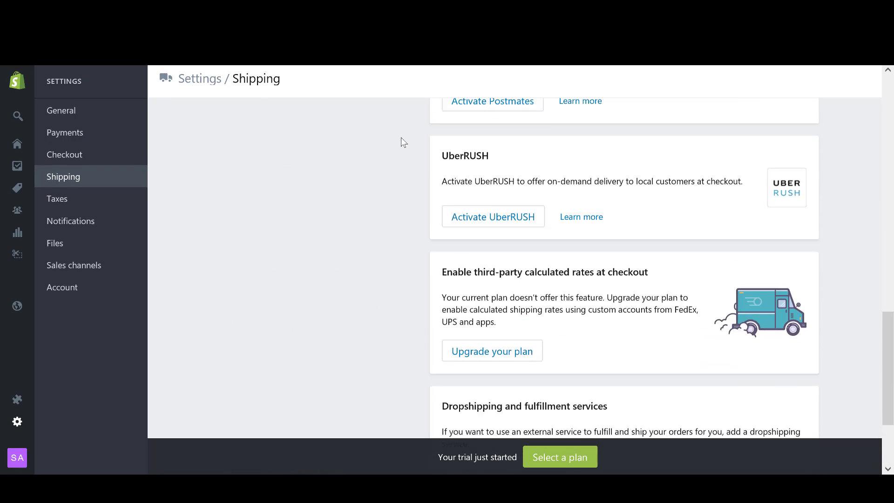
scroll(399, 160, "down", 2)
scroll(395, 158, "down", 5)
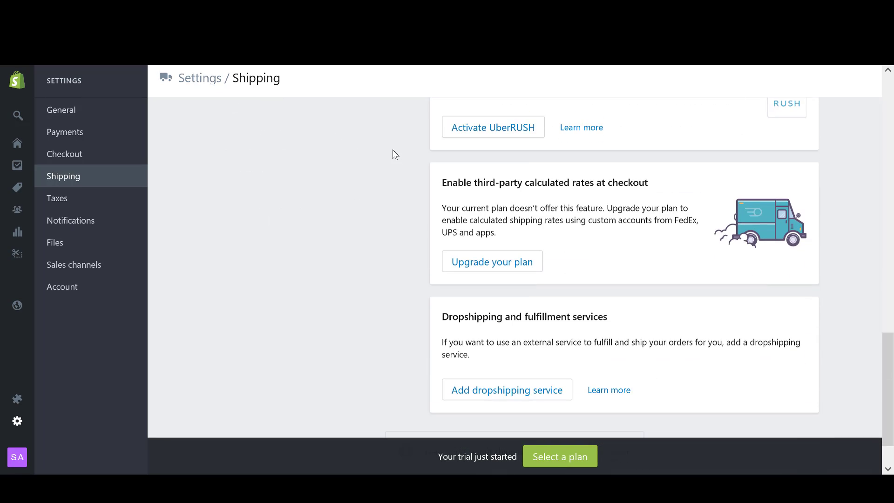
scroll(372, 163, "up", 1)
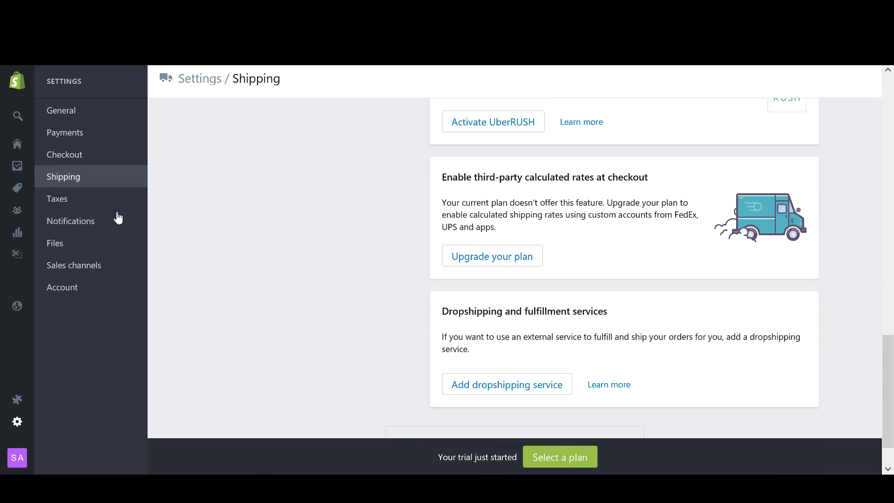
scroll(294, 198, "up", 4)
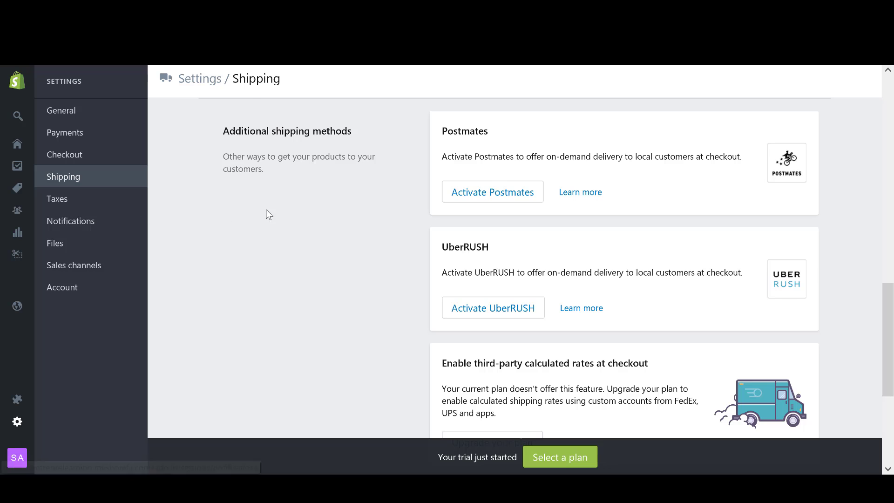
scroll(261, 219, "up", 1)
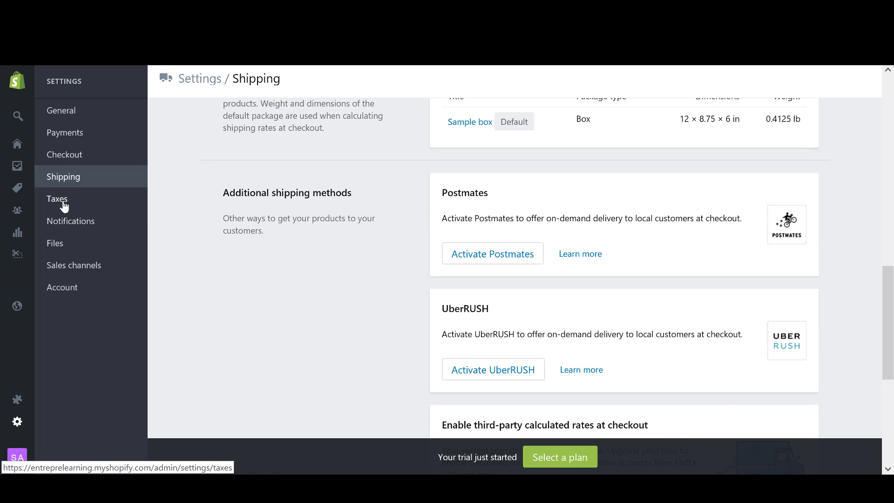
left_click(62, 203)
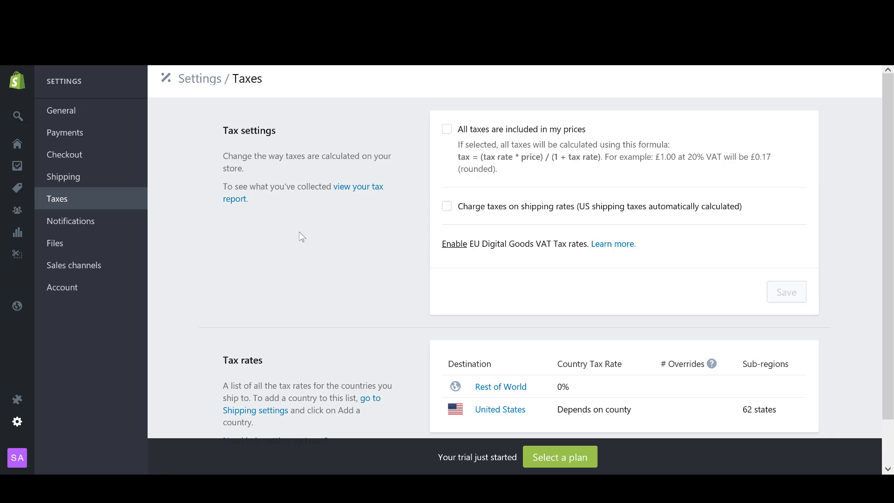
scroll(320, 220, "down", 2)
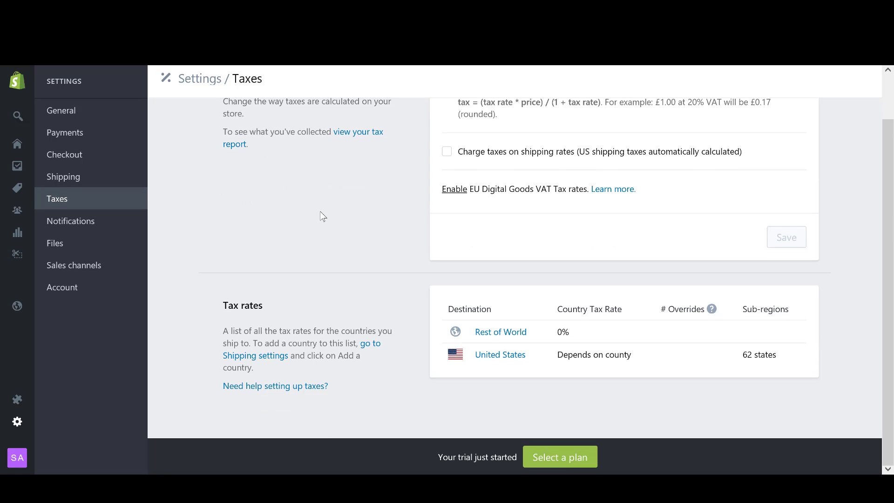
scroll(320, 215, "up", 2)
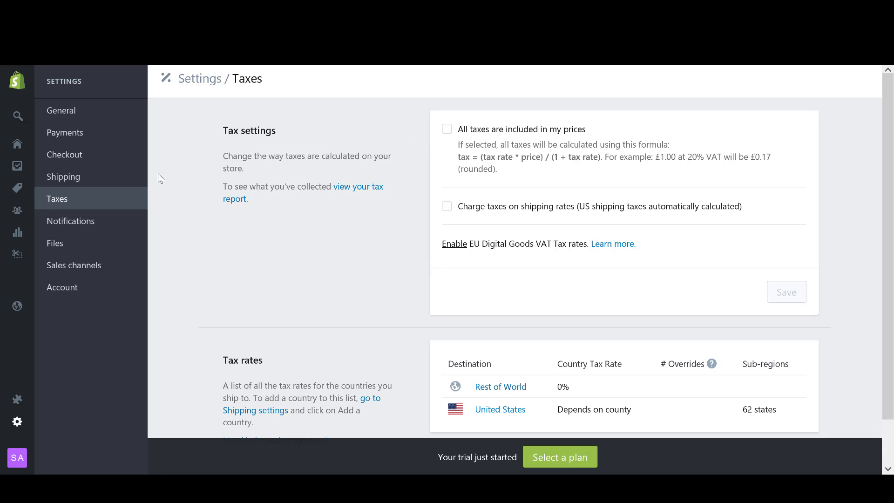
scroll(195, 183, "down", 1)
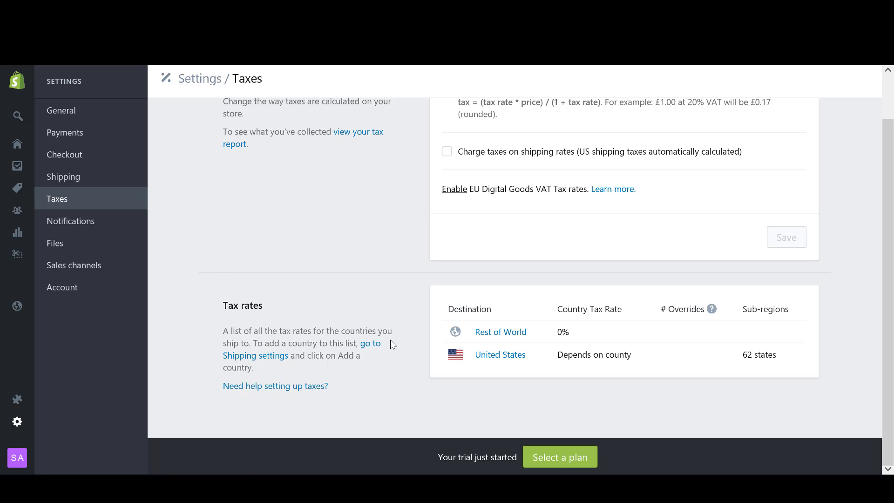
left_click(509, 362)
scroll(427, 211, "down", 2)
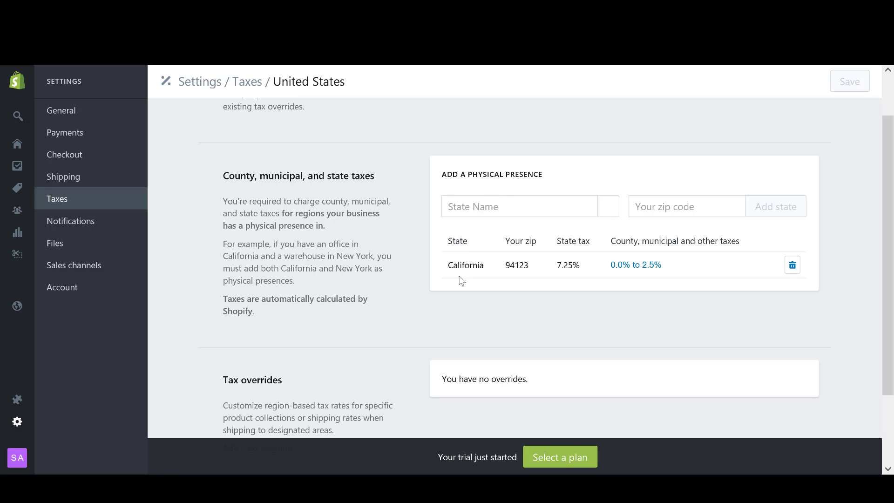
scroll(399, 202, "down", 2)
scroll(399, 202, "up", 4)
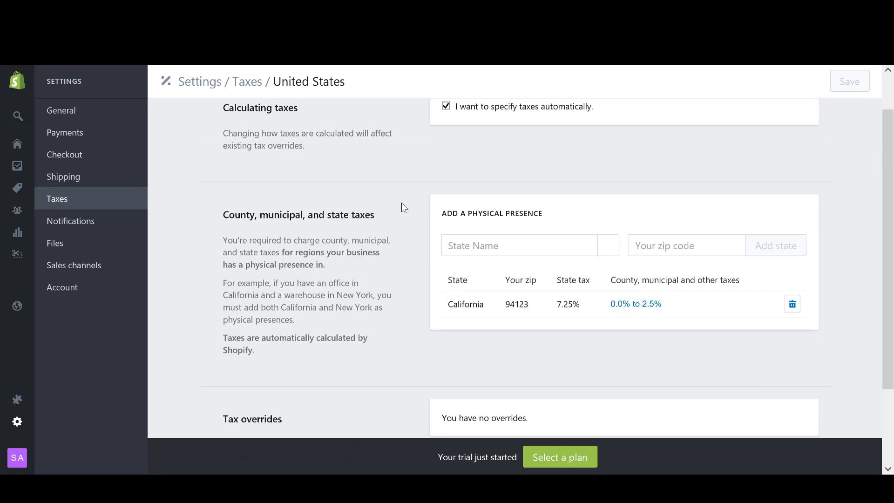
left_click(254, 87)
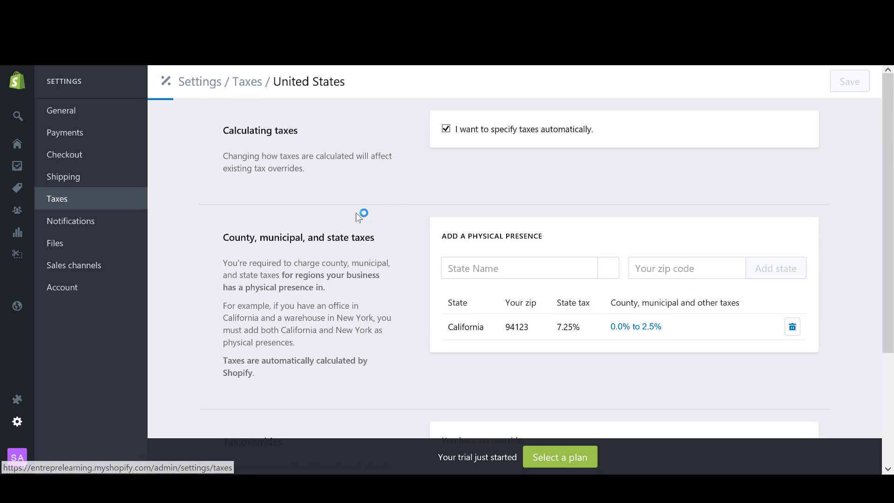
scroll(409, 198, "down", 2)
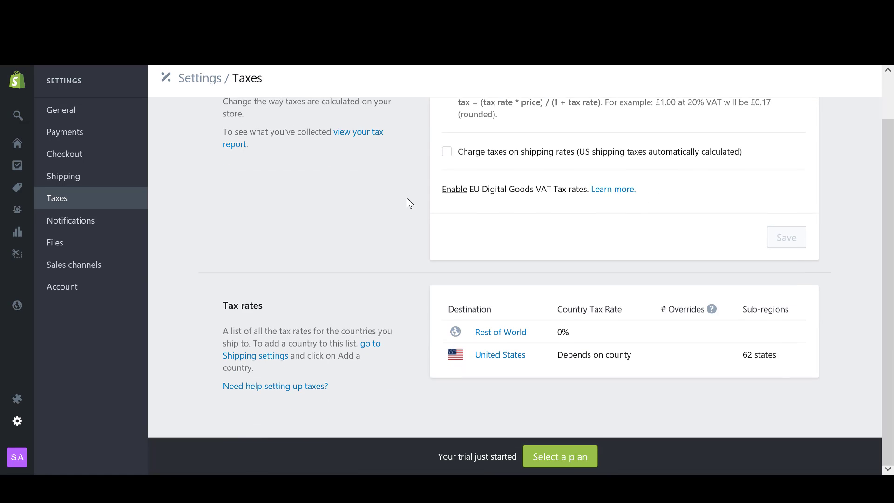
scroll(405, 195, "up", 2)
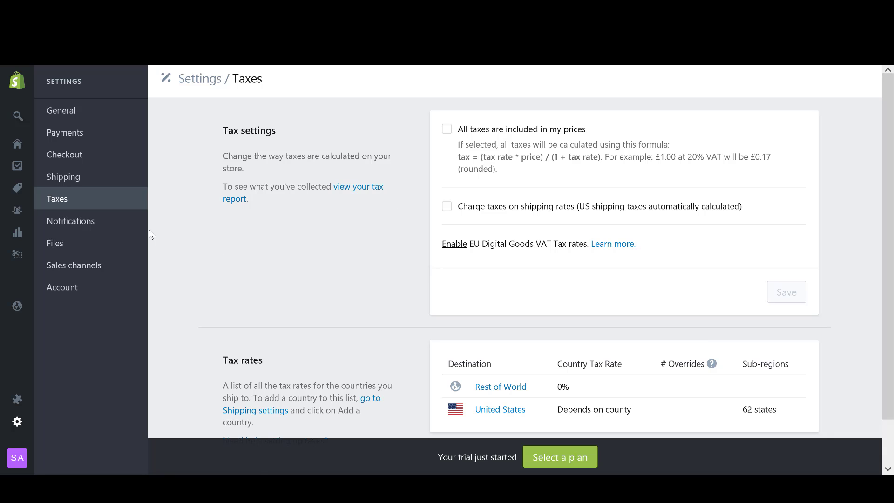
left_click(92, 226)
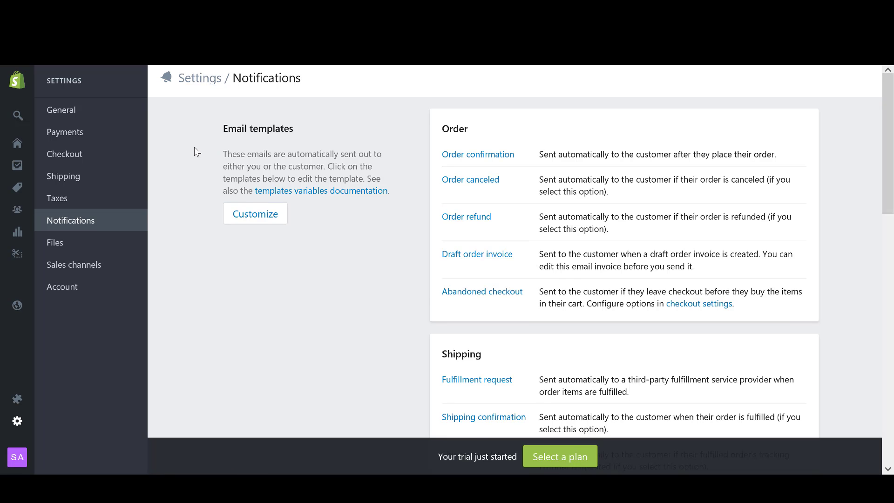
Scroll through the Notifications email templates for orders, shipping and customer accounts.
scroll(302, 139, "down", 1)
scroll(364, 177, "up", 1)
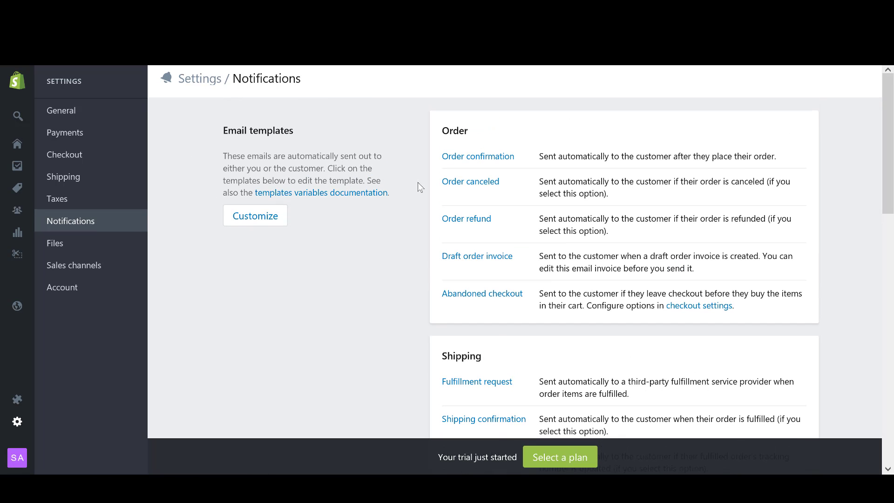
scroll(417, 207, "down", 3)
scroll(421, 231, "down", 5)
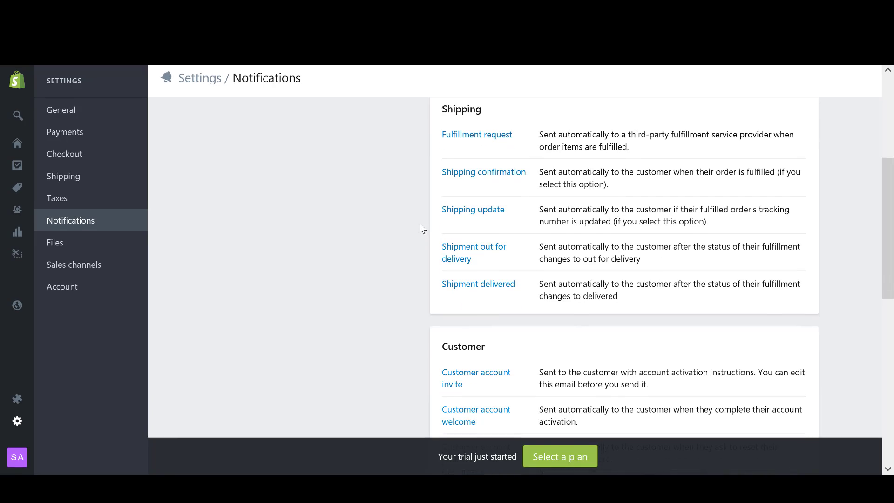
scroll(414, 227, "up", 7)
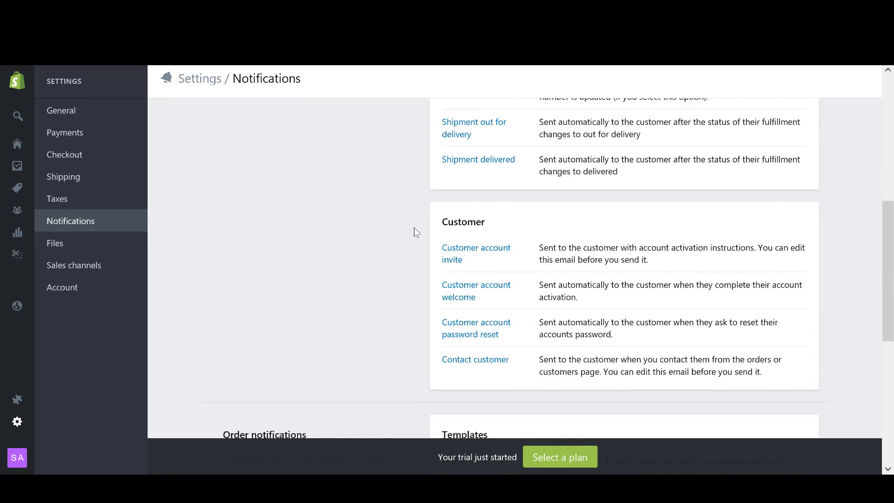
scroll(411, 211, "down", 10)
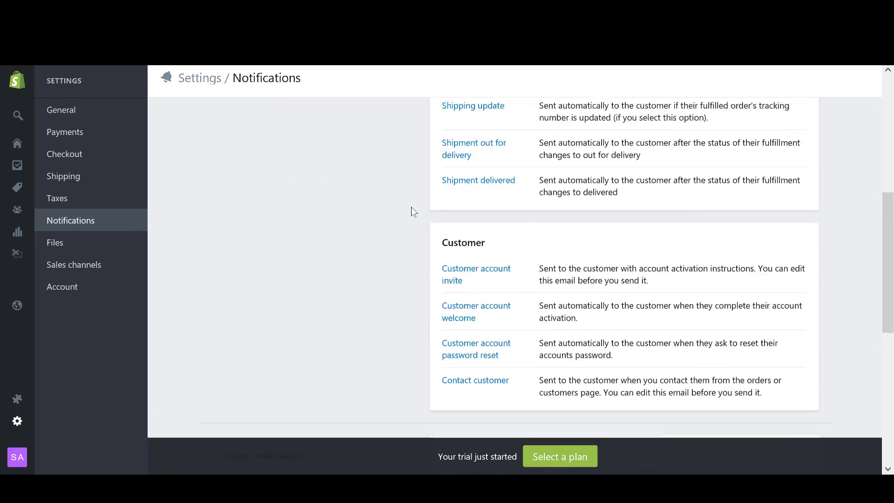
scroll(409, 211, "up", 11)
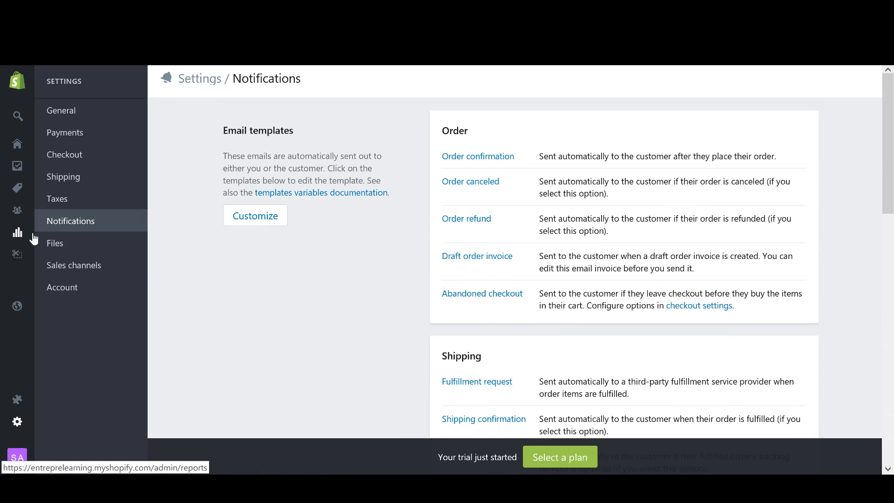
View the empty Files section, then open Sales channels showing Online Store installed.
left_click(62, 244)
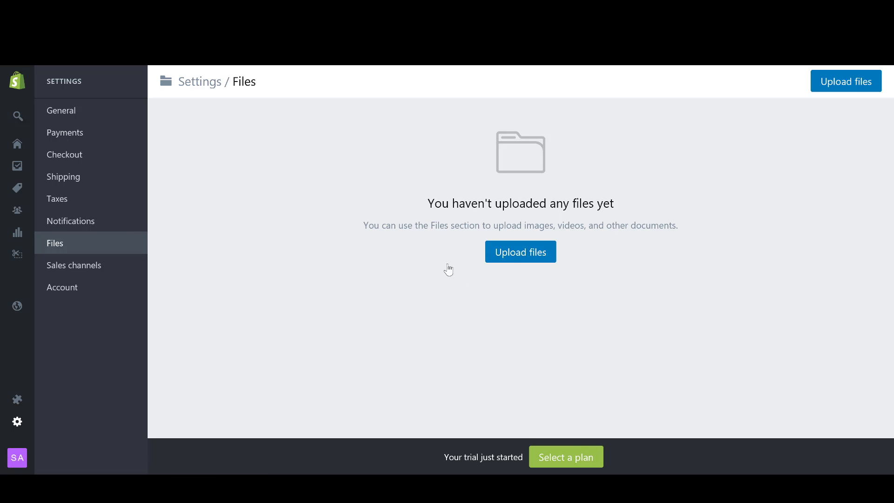
left_click(82, 271)
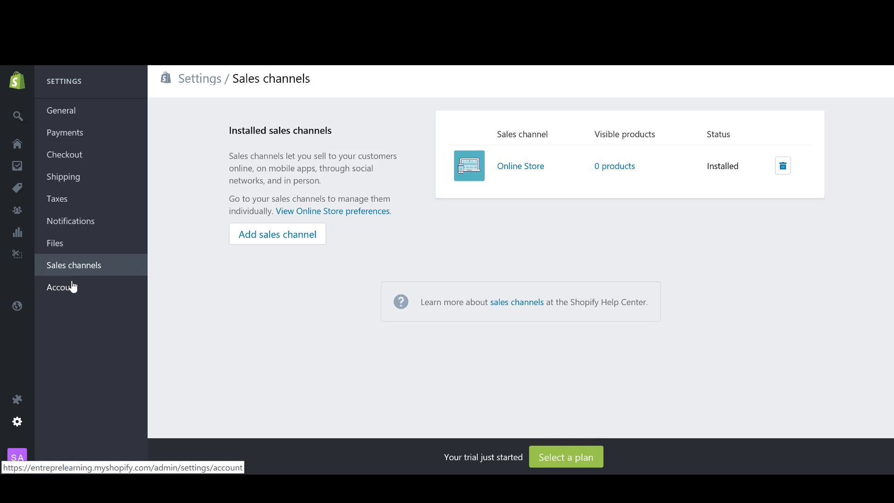
Open Account settings and review the current Trial/Monthly plan.
left_click(86, 289)
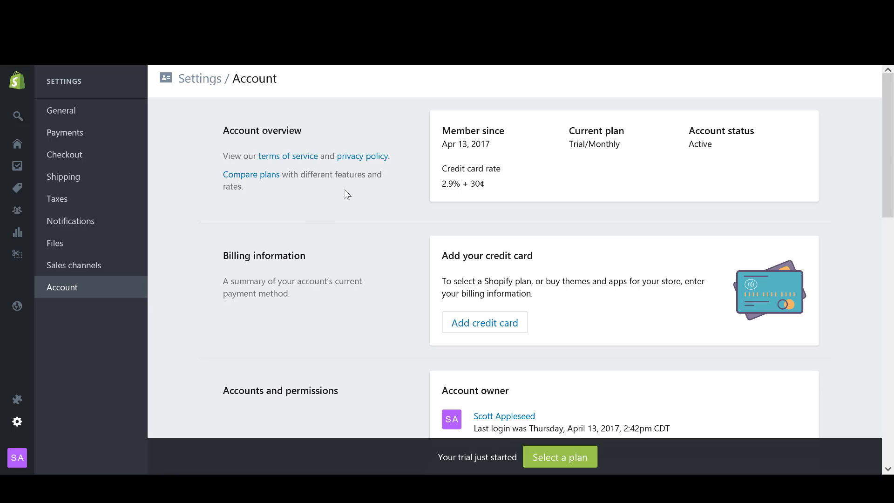
left_click_drag(569, 145, 644, 145)
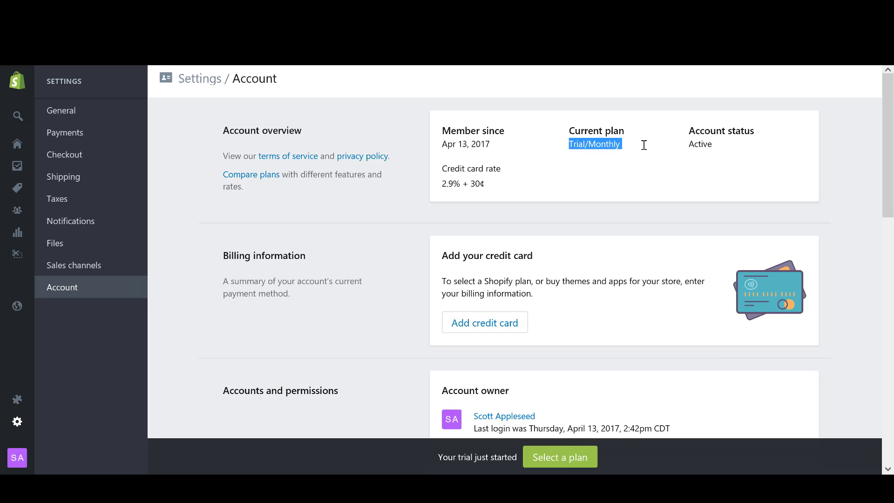
left_click(645, 150)
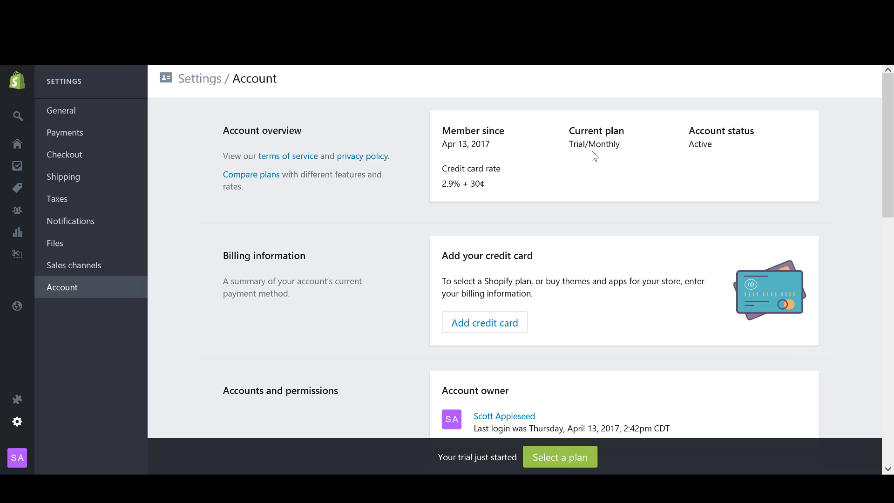
Examine the 2.9% + 30¢ credit card rate on the Account page.
mouse_move(495, 183)
left_mouse_down()
mouse_move(431, 183)
mouse_move(493, 186)
left_mouse_up()
left_click(555, 190)
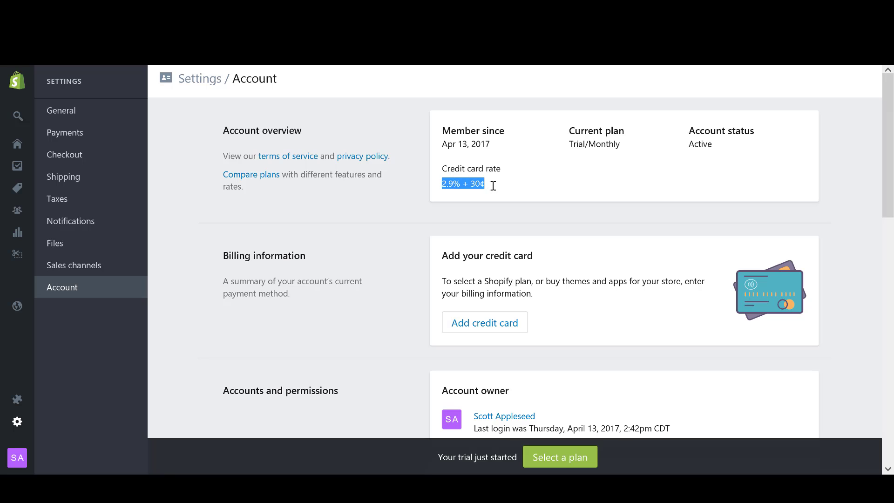
left_click(492, 186)
left_click_drag(440, 186, 460, 186)
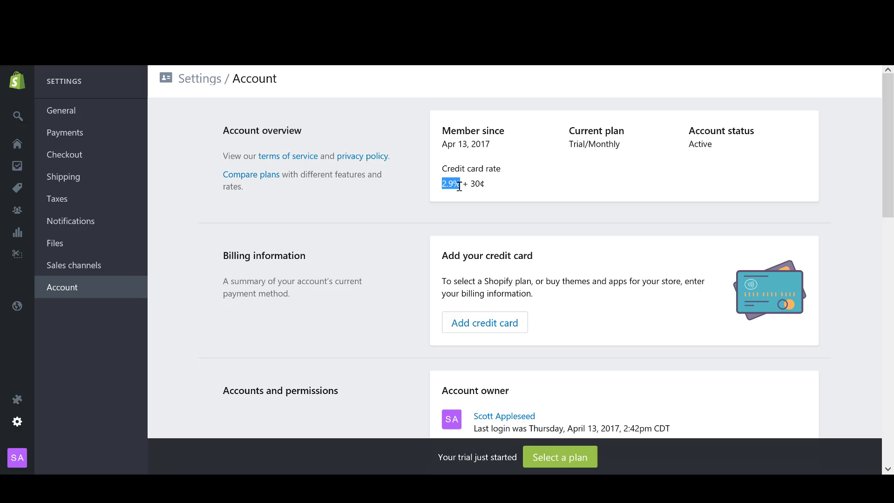
left_click(488, 188)
left_click_drag(458, 184, 493, 186)
left_click(475, 190)
left_click(493, 188)
left_click_drag(484, 184, 470, 184)
left_click(490, 193)
left_click_drag(484, 184, 418, 192)
left_click(417, 191)
left_click_drag(443, 187, 471, 185)
left_click(491, 192)
left_click(522, 188)
Scroll to Staff accounts (0 of 2) and open the Add staff account form.
scroll(420, 191, "down", 3)
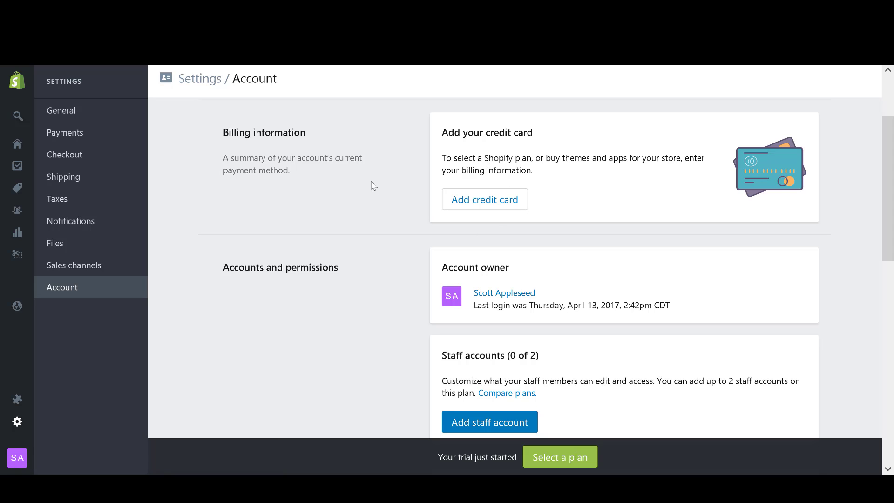
scroll(299, 168, "down", 3)
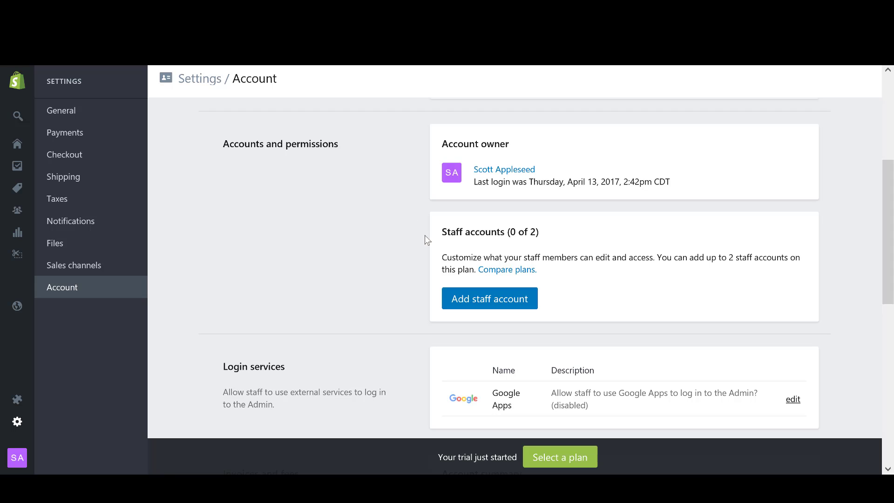
left_click_drag(441, 231, 557, 238)
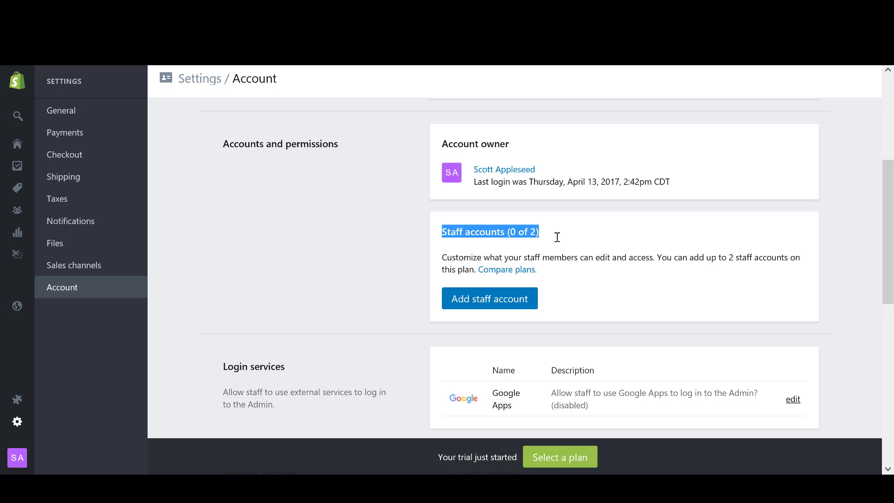
left_click(373, 245)
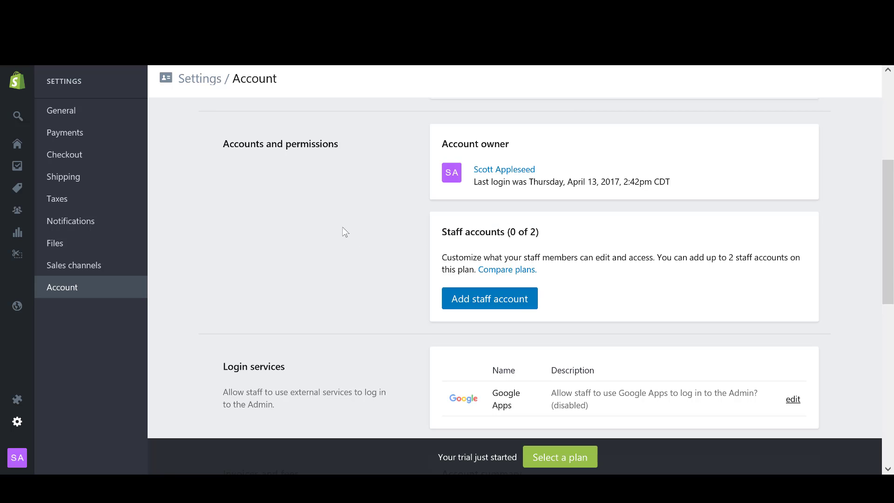
scroll(337, 222, "down", 1)
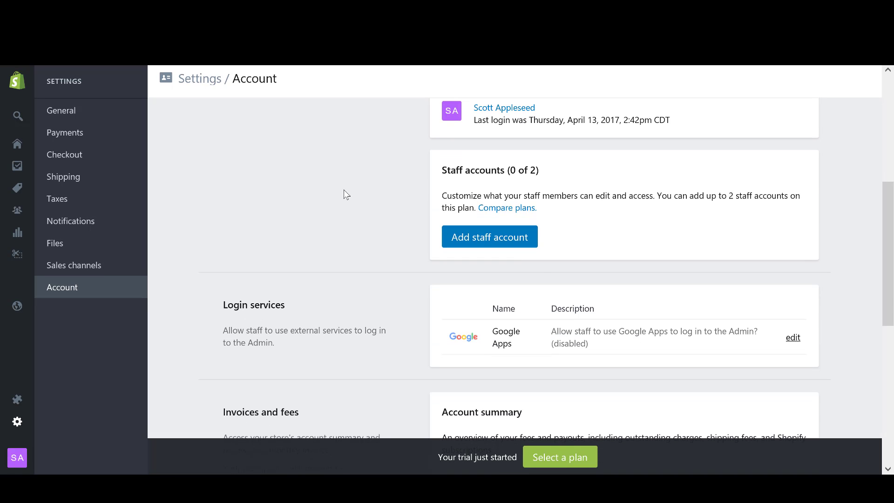
left_click(509, 241)
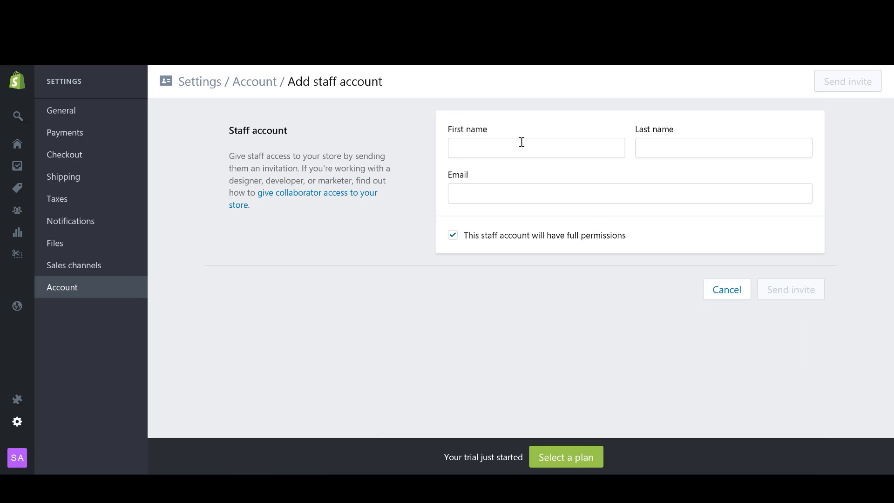
Enter the staff member's first name, last name and e-mail address, fixing a typo.
left_click(492, 152)
type("sarah")
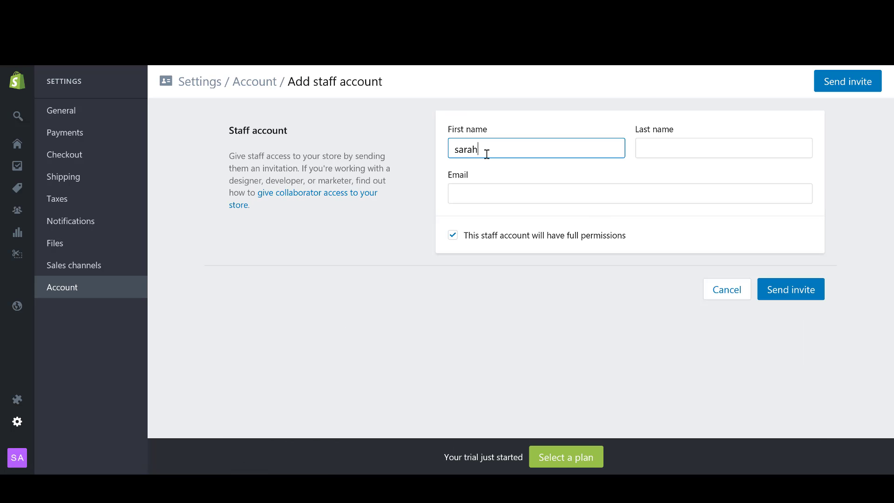
key("Tab")
type("test")
key("Tab")
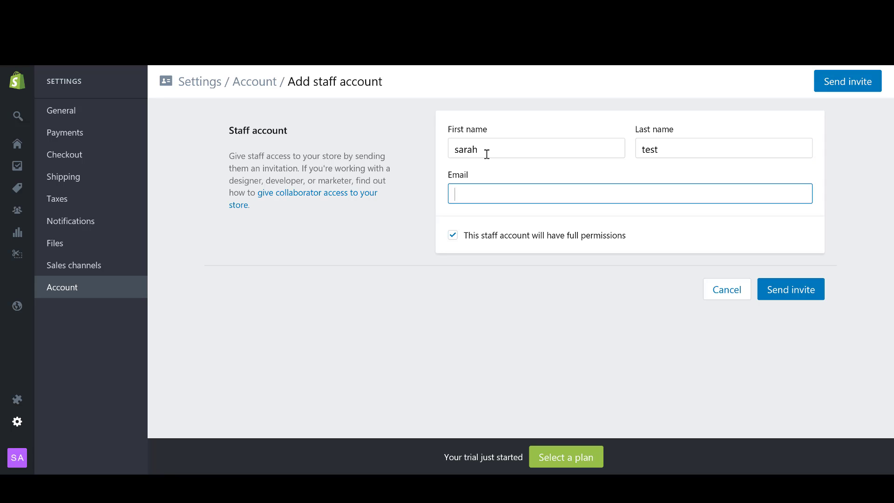
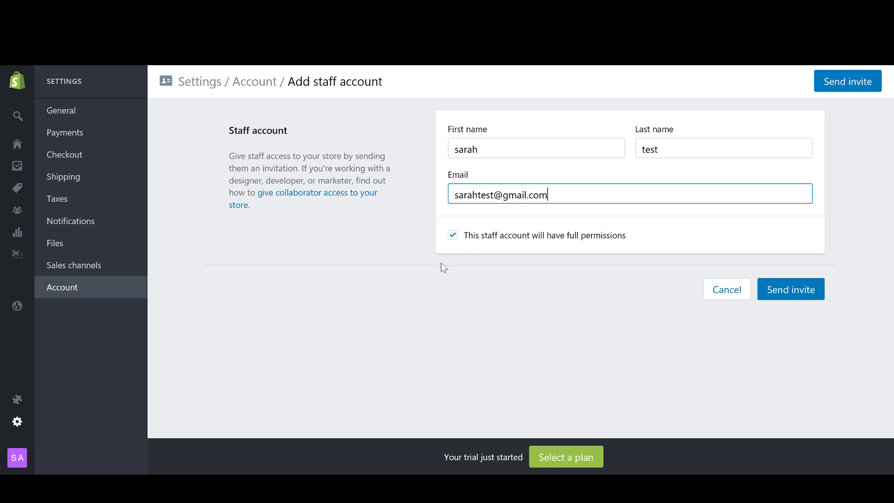
Try switching off the full permissions option for the staff account.
left_click(454, 235)
scroll(452, 223, "down", 1)
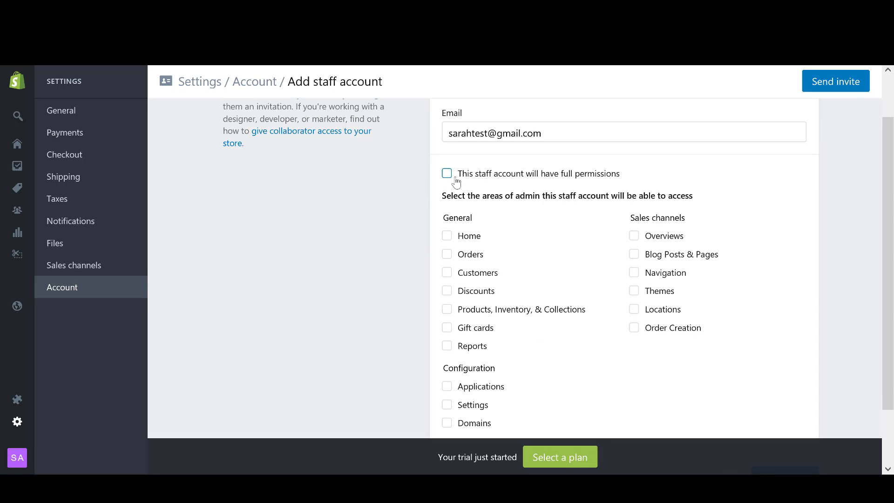
left_click_drag(459, 177, 627, 181)
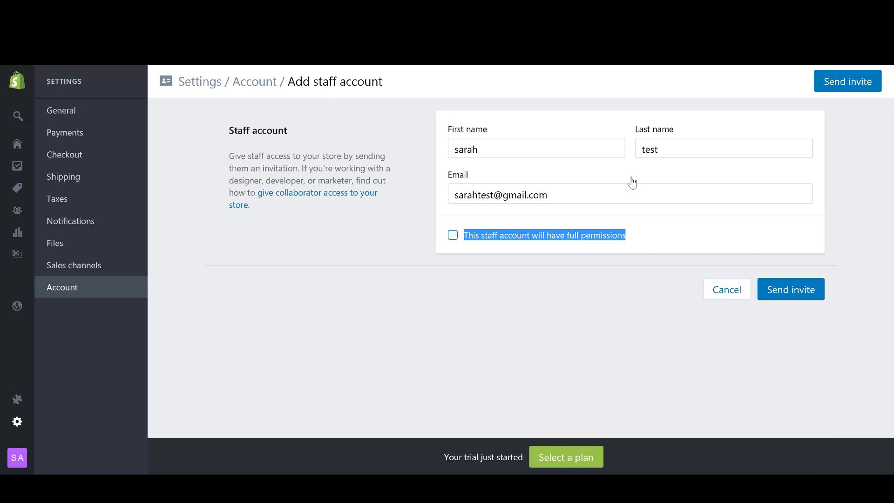
left_click(591, 270)
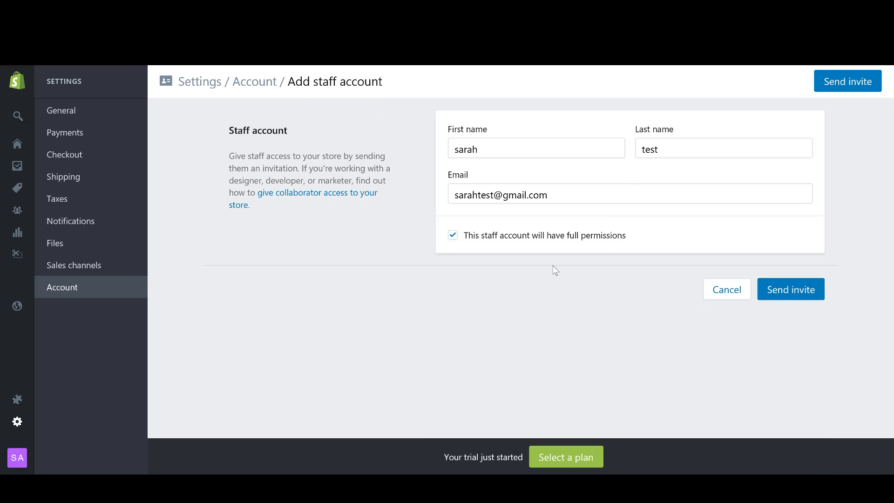
Switch off full permissions and grant access only to Orders and Discounts.
left_click(451, 237)
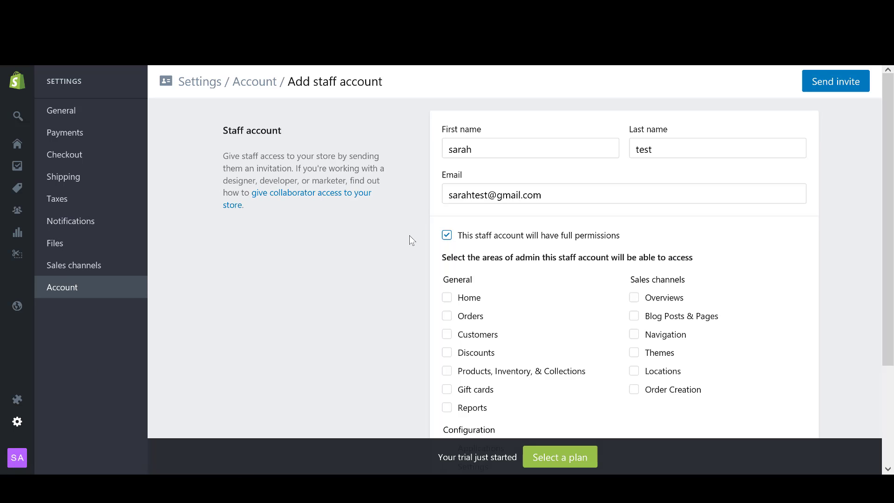
scroll(413, 230, "down", 3)
scroll(413, 221, "up", 3)
scroll(414, 224, "down", 3)
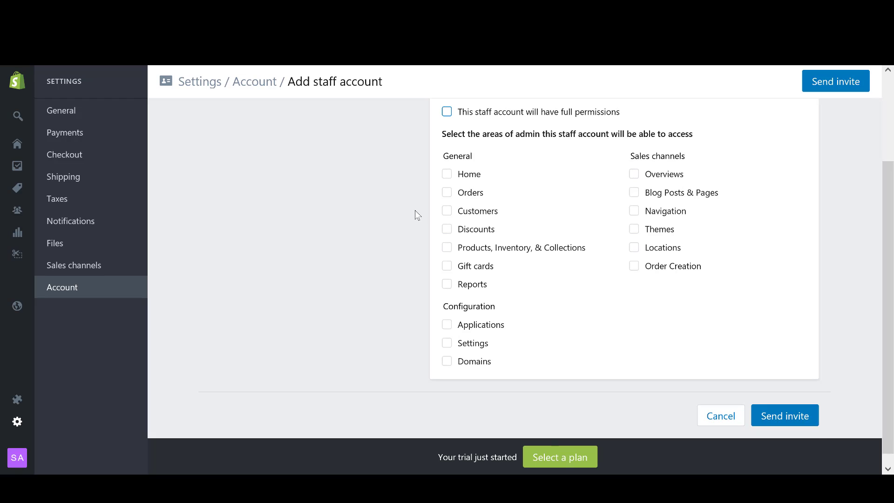
scroll(415, 213, "up", 2)
scroll(413, 214, "down", 2)
left_click(447, 194)
left_click(447, 229)
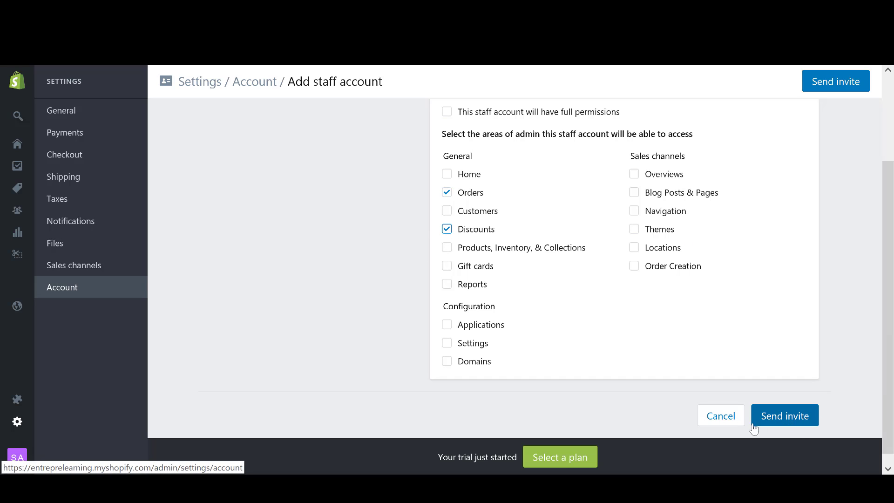
Double-check the entered e-mail address and review the completed staff form.
scroll(416, 208, "up", 3)
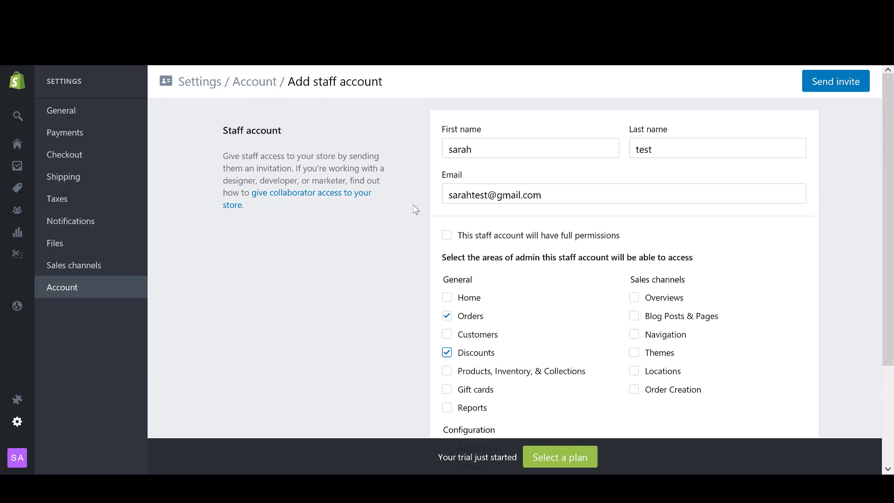
scroll(416, 208, "down", 2)
scroll(412, 210, "up", 2)
left_click(546, 194)
triple_click(525, 192)
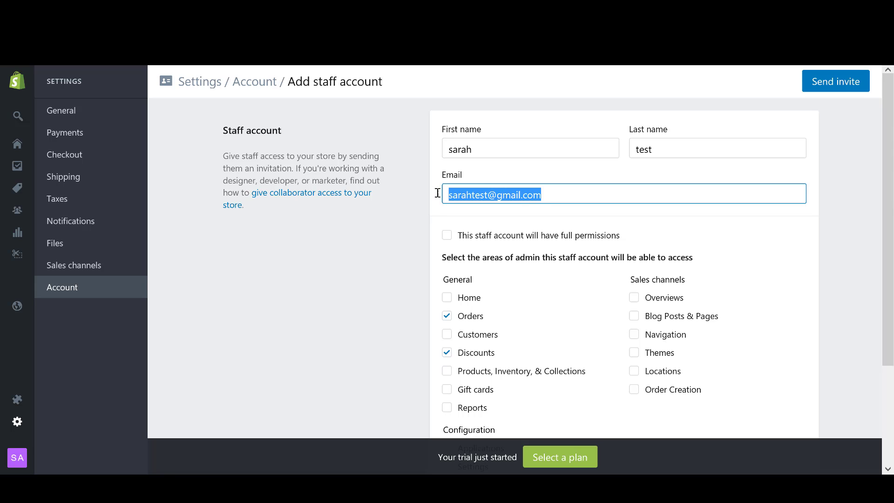
left_click(406, 261)
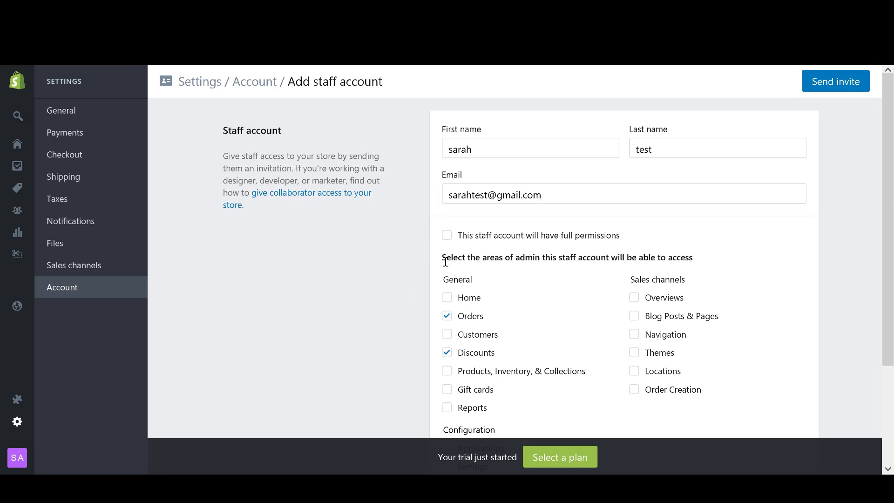
scroll(503, 305, "down", 1)
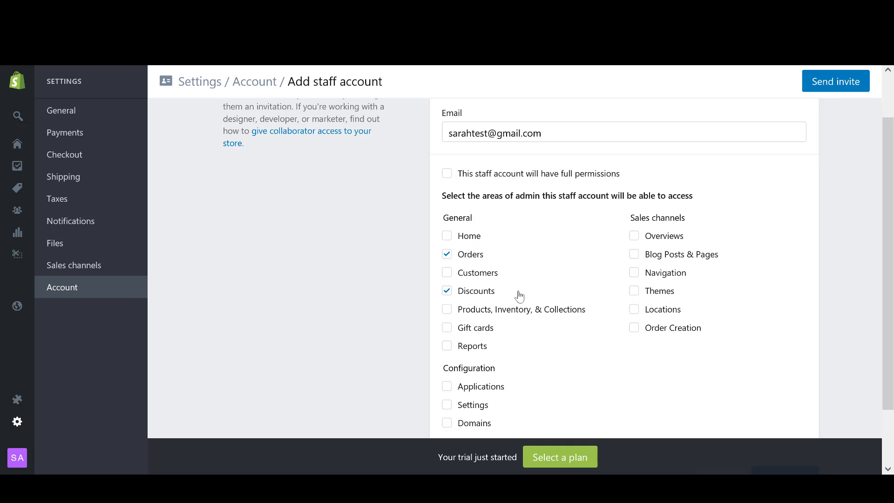
scroll(580, 333, "down", 1)
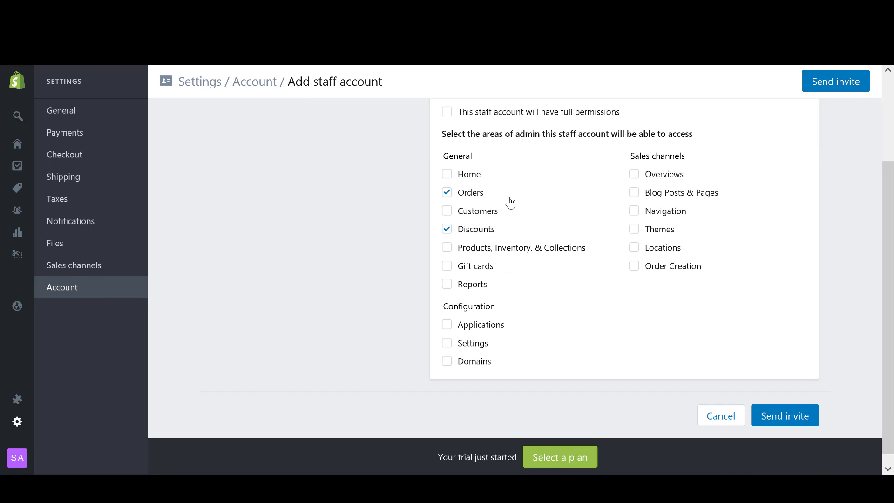